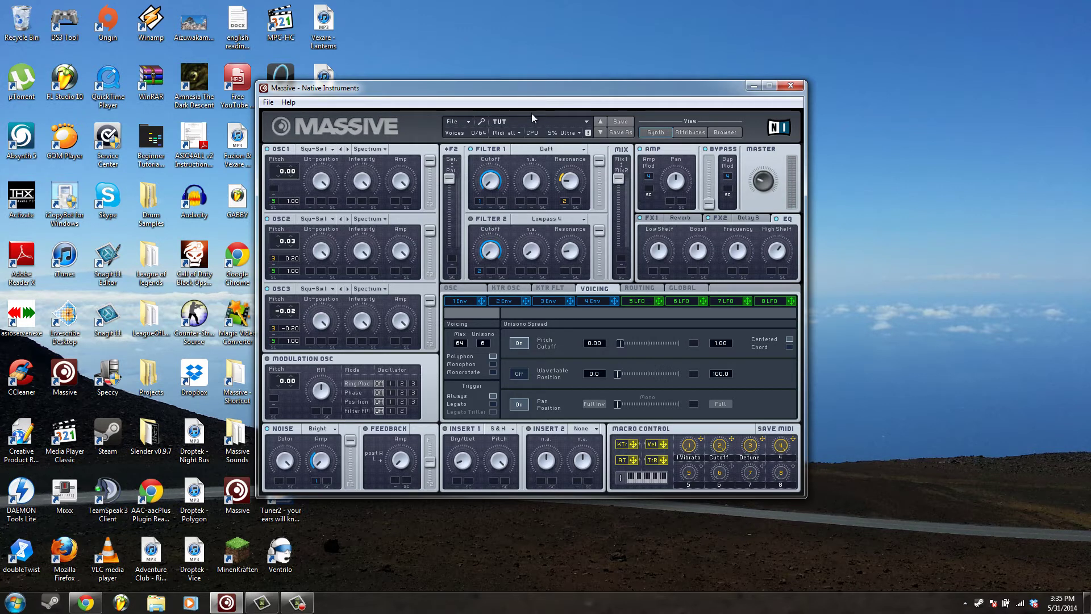
- Create a new, untitled sound
left_click(462, 122)
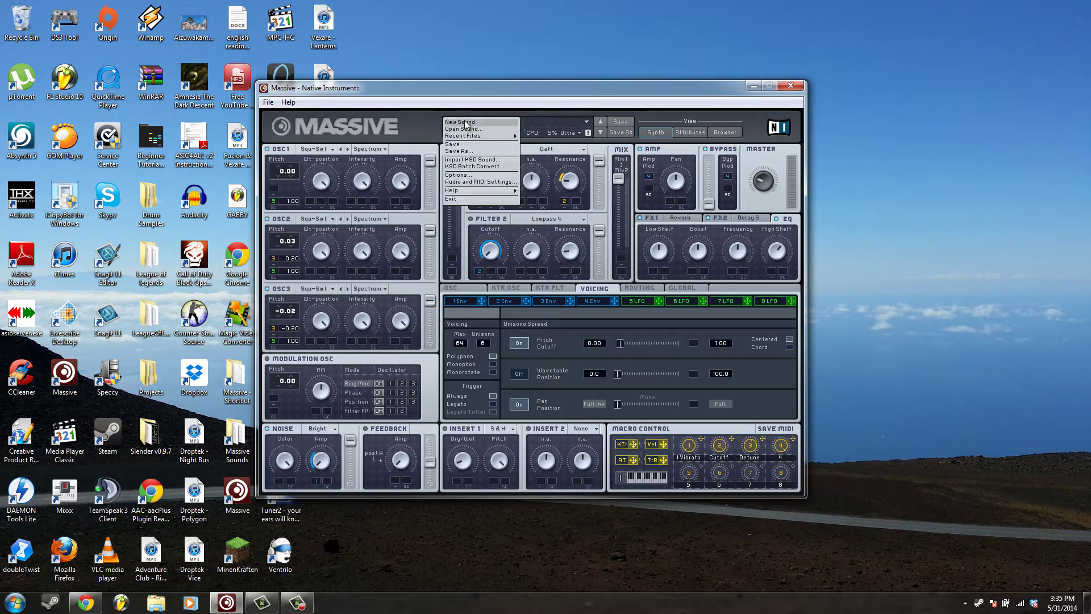
left_click(465, 123)
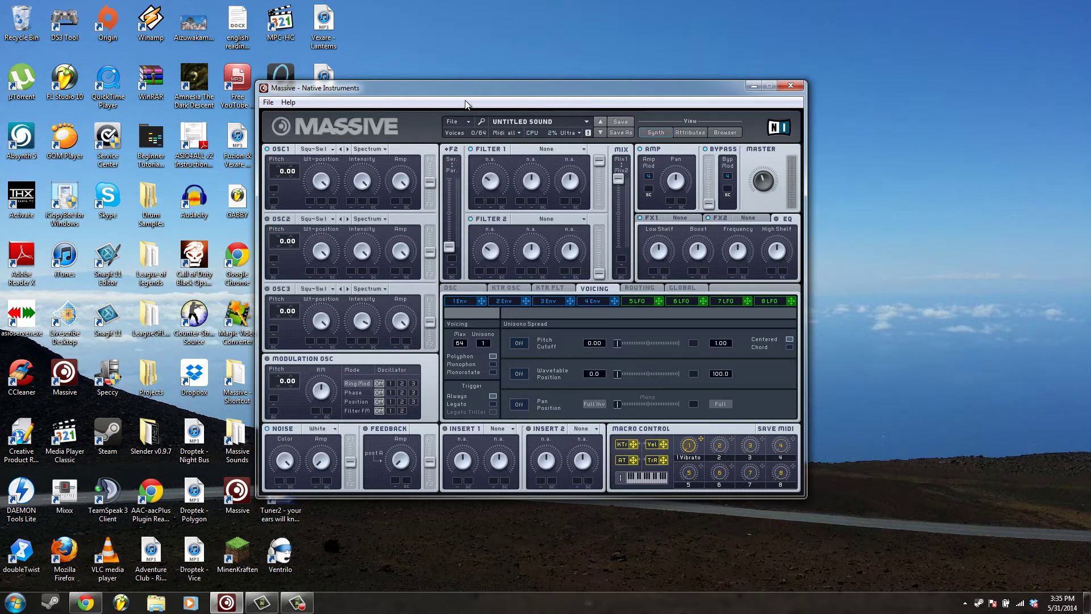
left_click_drag(472, 96, 470, 102)
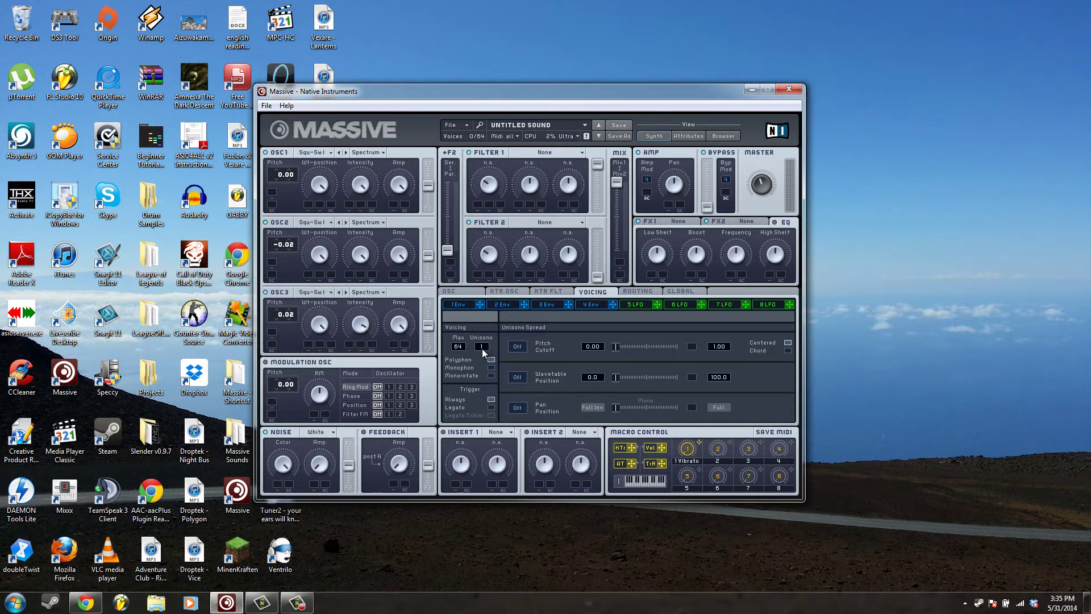
- Set the unisono count to 6 voices and turn on the Pitch Cutoff and Pan Position spreads, with pan near Full
left_click_drag(483, 346, 486, 339)
left_click(523, 407)
left_click(633, 407)
left_click_drag(640, 411, 670, 412)
left_click(578, 72)
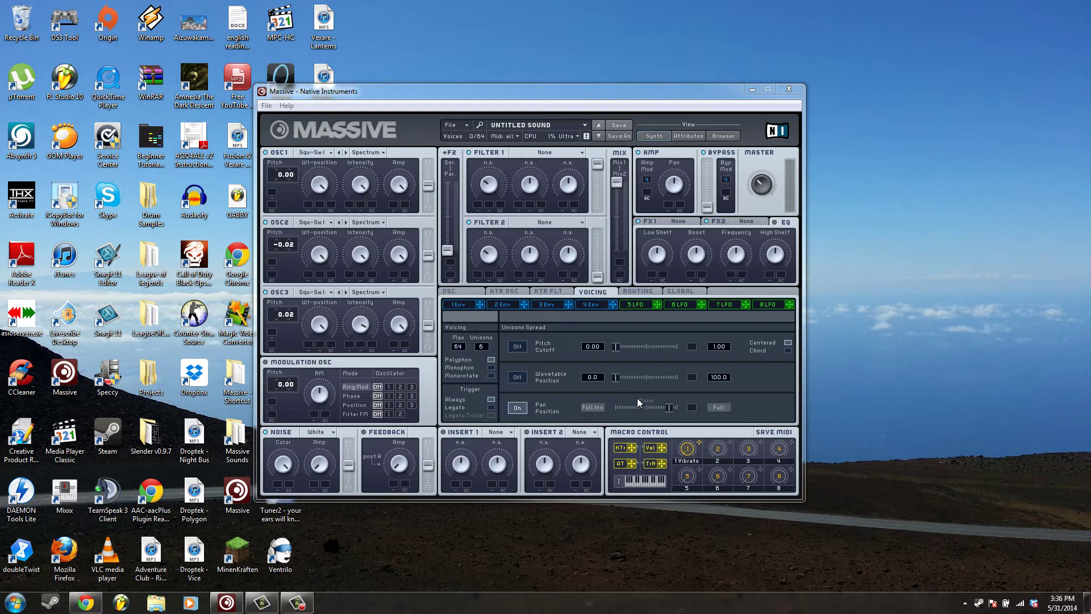
left_click(684, 181)
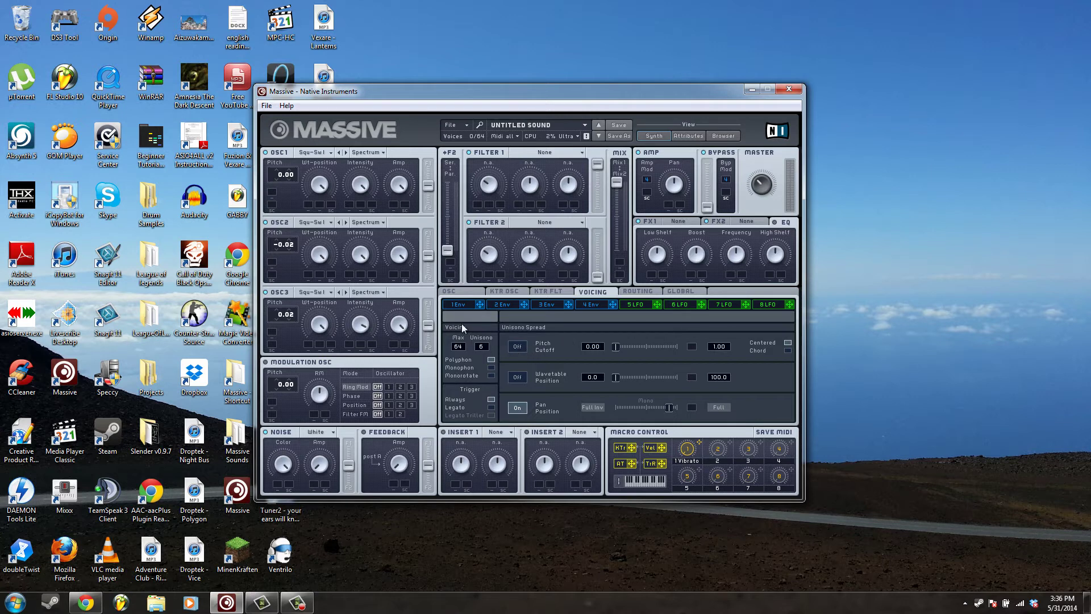
left_click(518, 347)
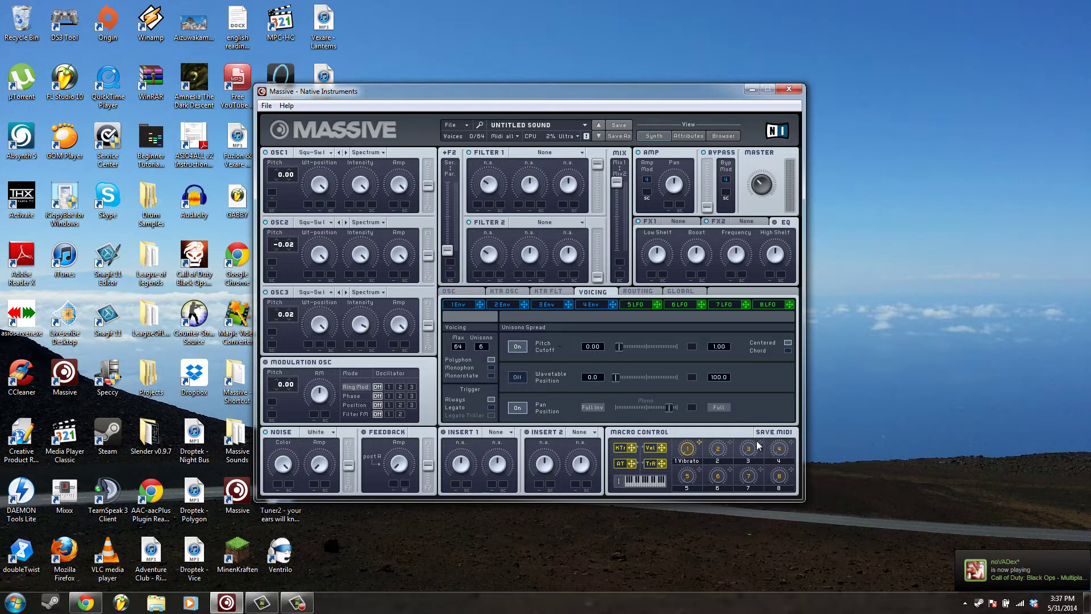
- Assign macro control 3 to the OSC2 and OSC3 pitches with amounts -0.20 and 0.20, and name it Detune
left_click_drag(761, 442, 275, 264)
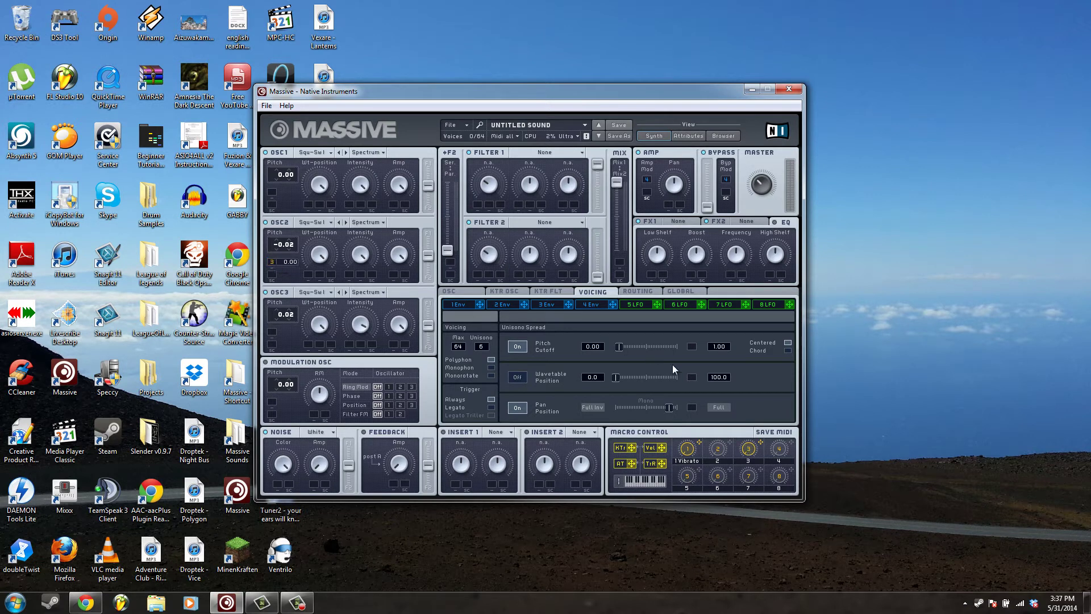
left_click_drag(761, 442, 275, 334)
left_click_drag(296, 267, 302, 314)
double_click(747, 460)
type("Detune")
- Turn on the EQ effect and raise its High Shelf slightly
left_click(671, 224)
left_click(724, 222)
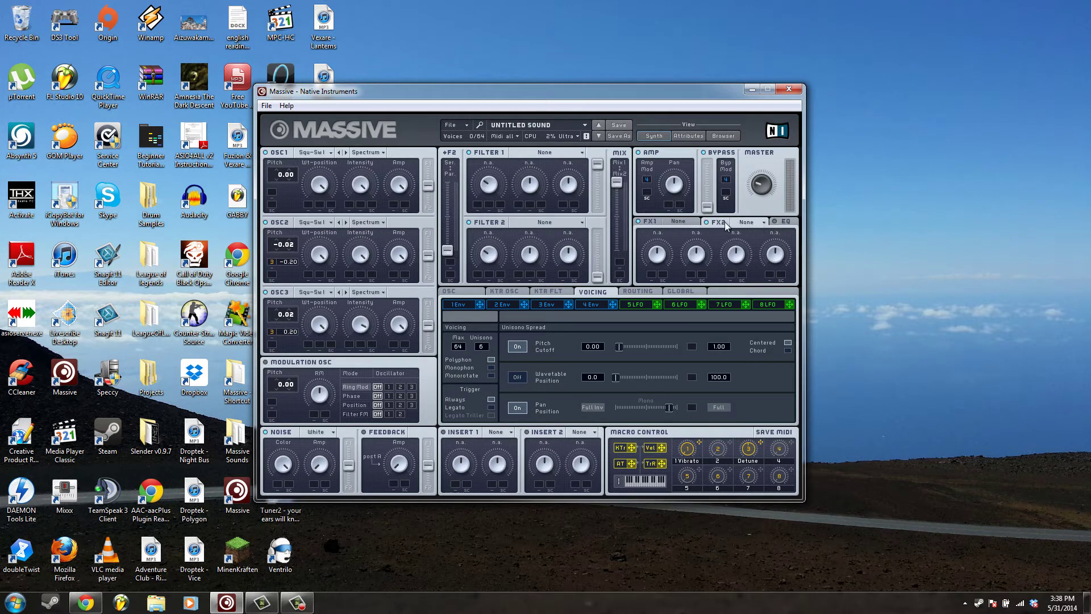
left_click(782, 222)
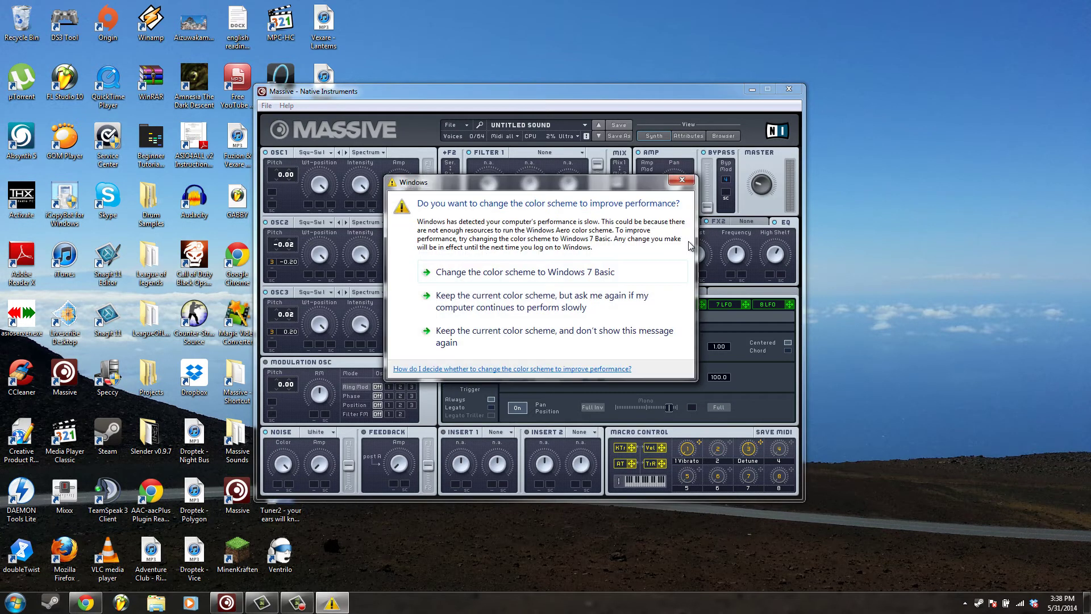
left_click(694, 178)
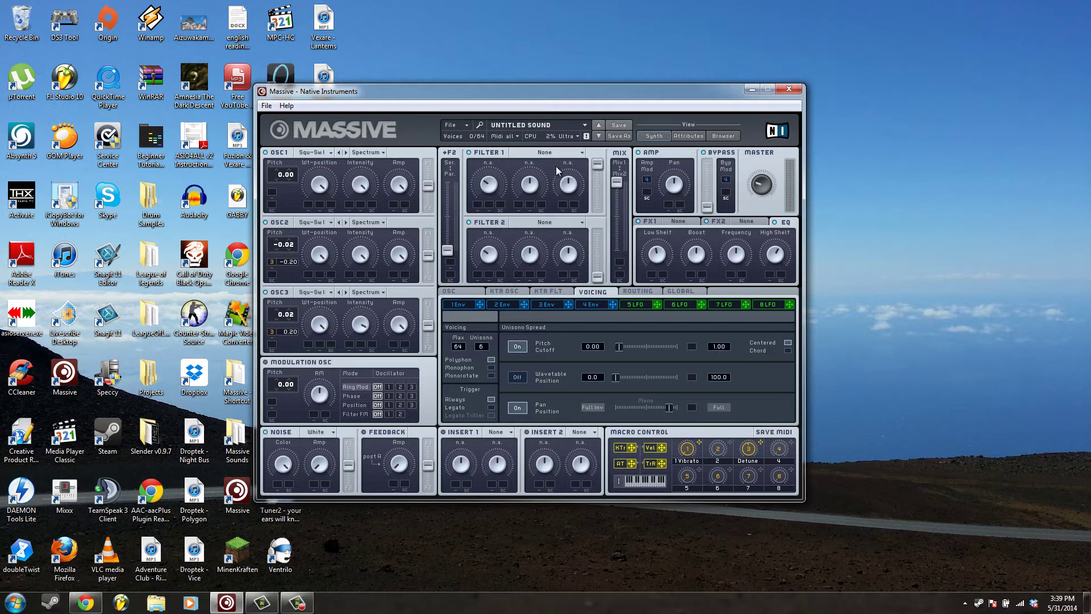
- Load Reverb into FX1 and Delay Synced into FX2, with delay times of 2/16 left and 3/16 right
left_click(678, 221)
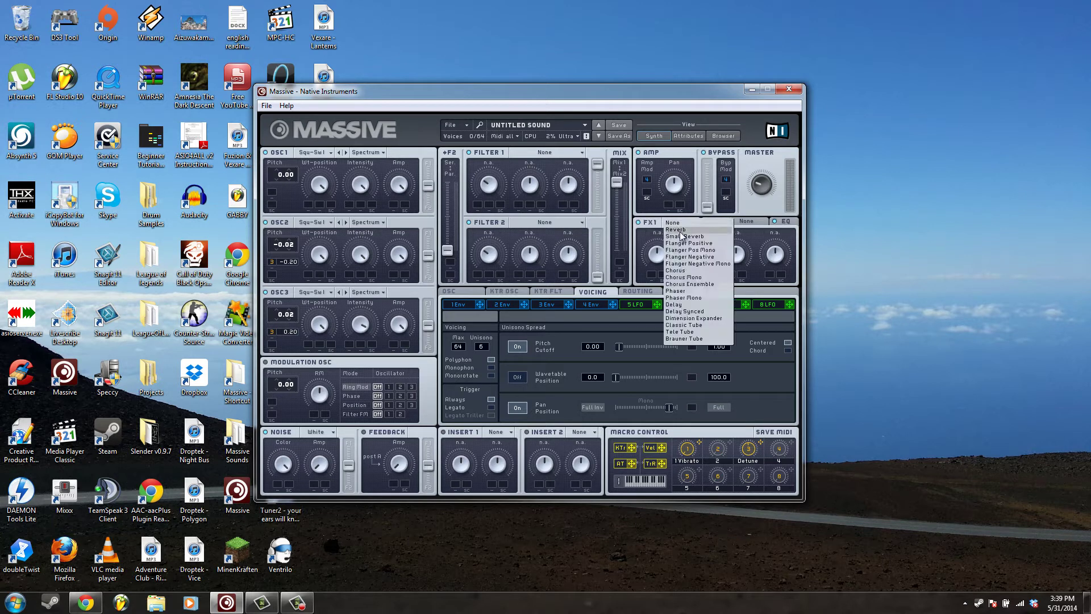
left_click(676, 230)
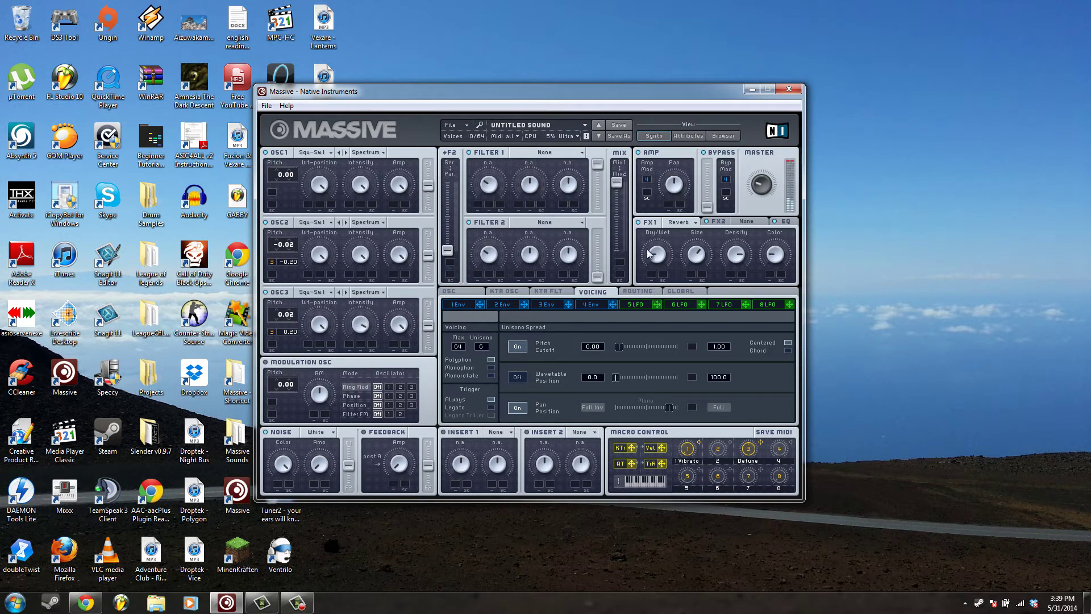
left_click(730, 223)
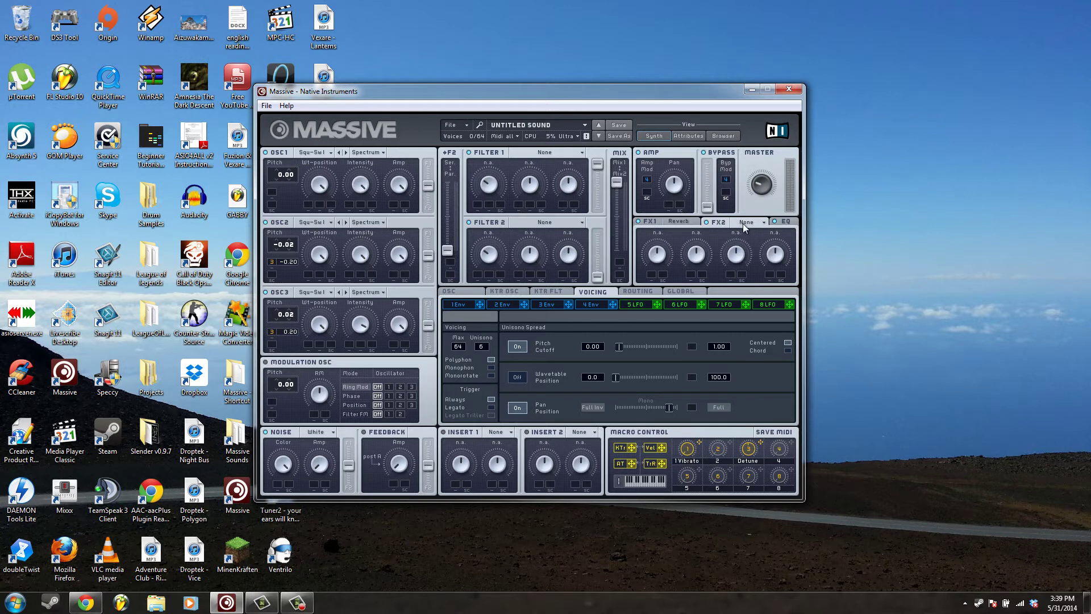
left_click(750, 221)
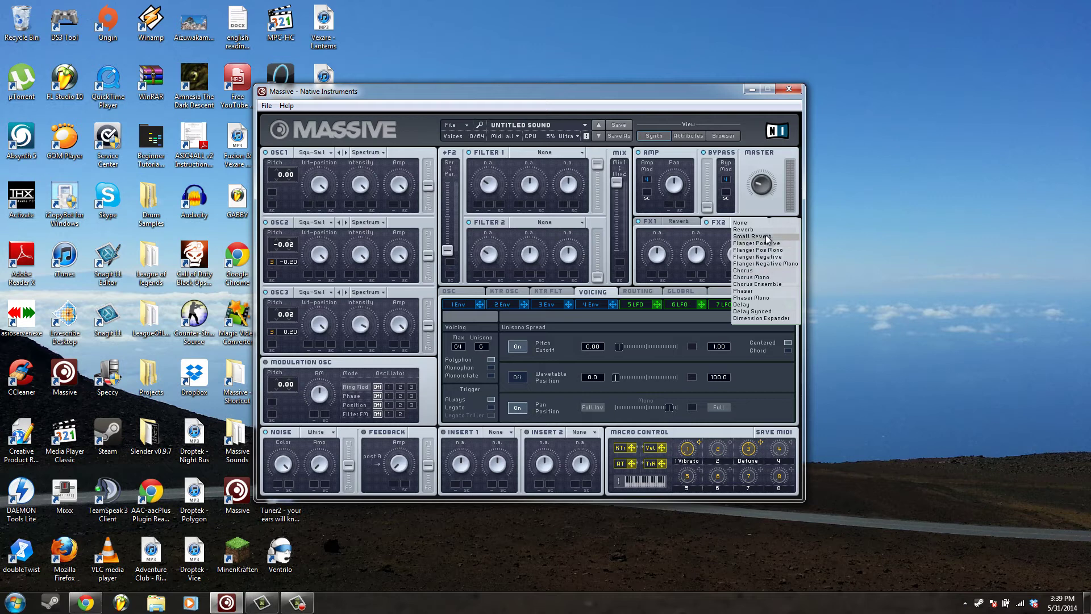
left_click(765, 312)
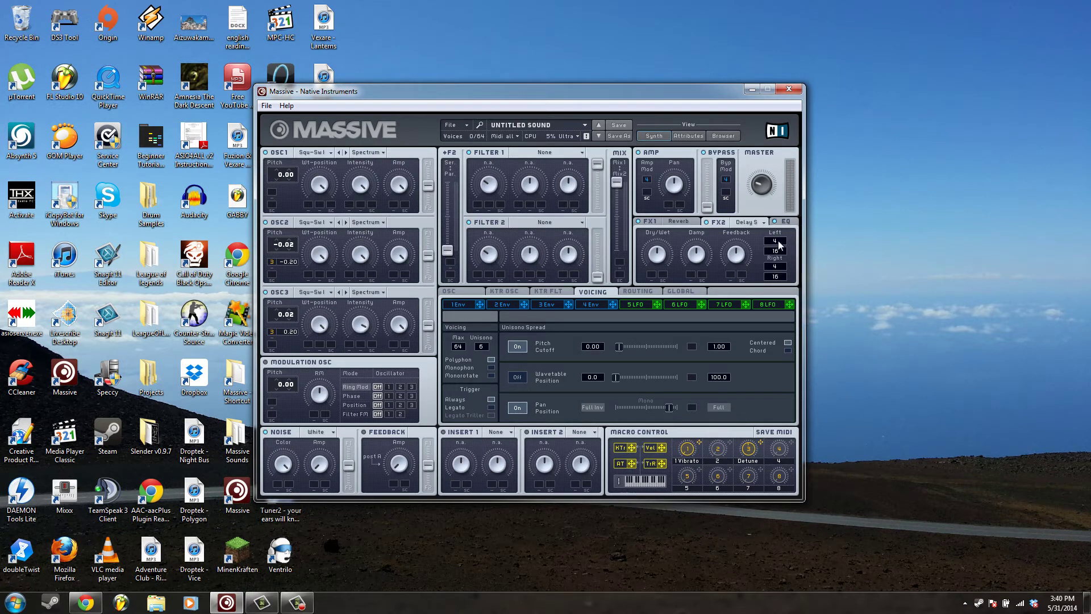
left_click_drag(779, 244, 778, 250)
- Set Filter 1 to the Daft type and turn its cutoff and resonance down
left_click(553, 155)
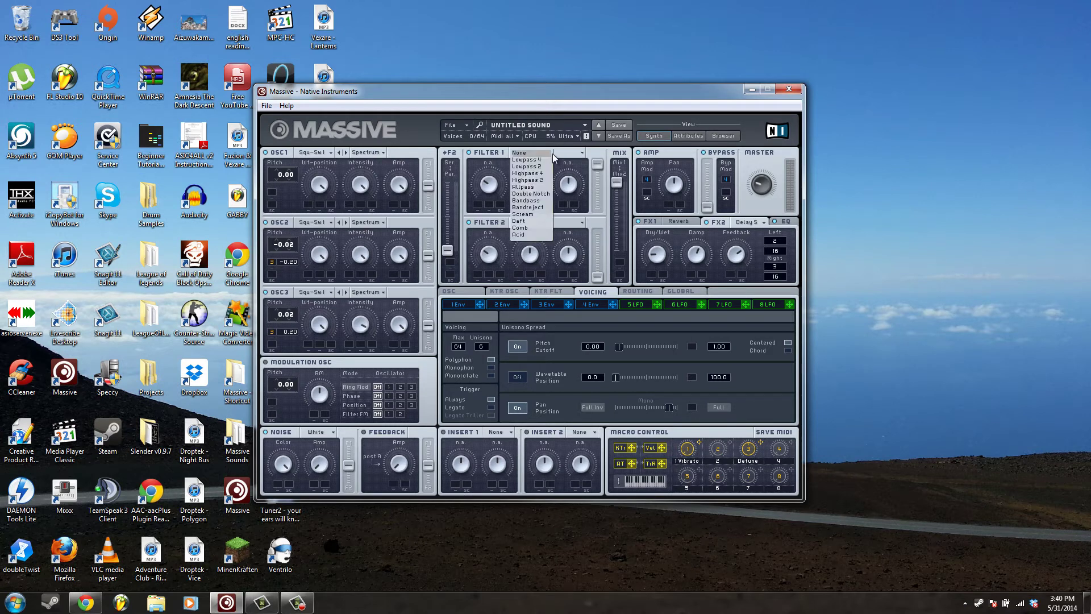
left_click(541, 222)
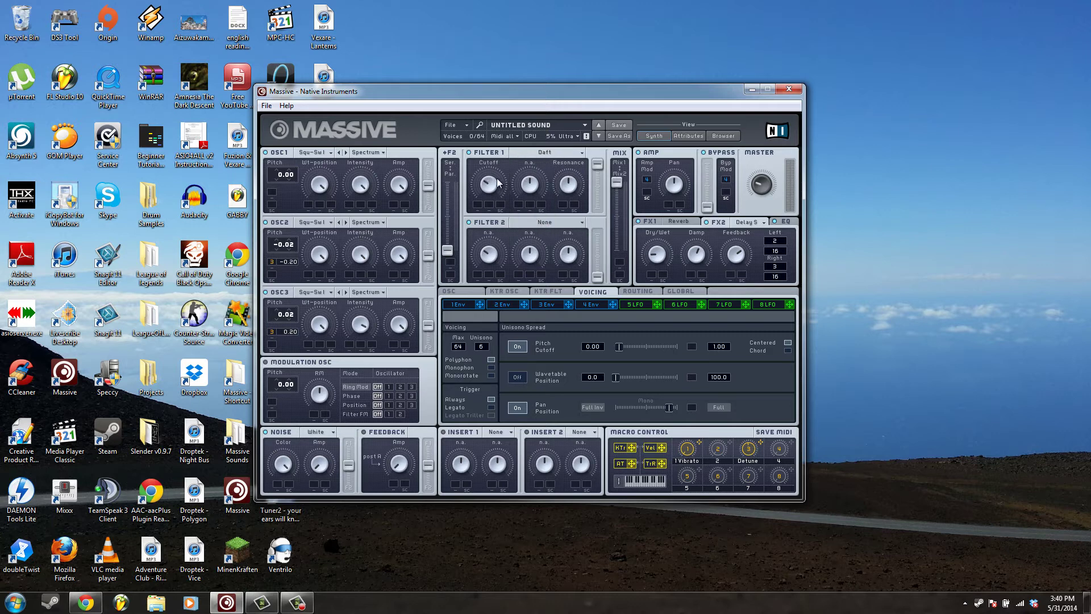
left_click(551, 155)
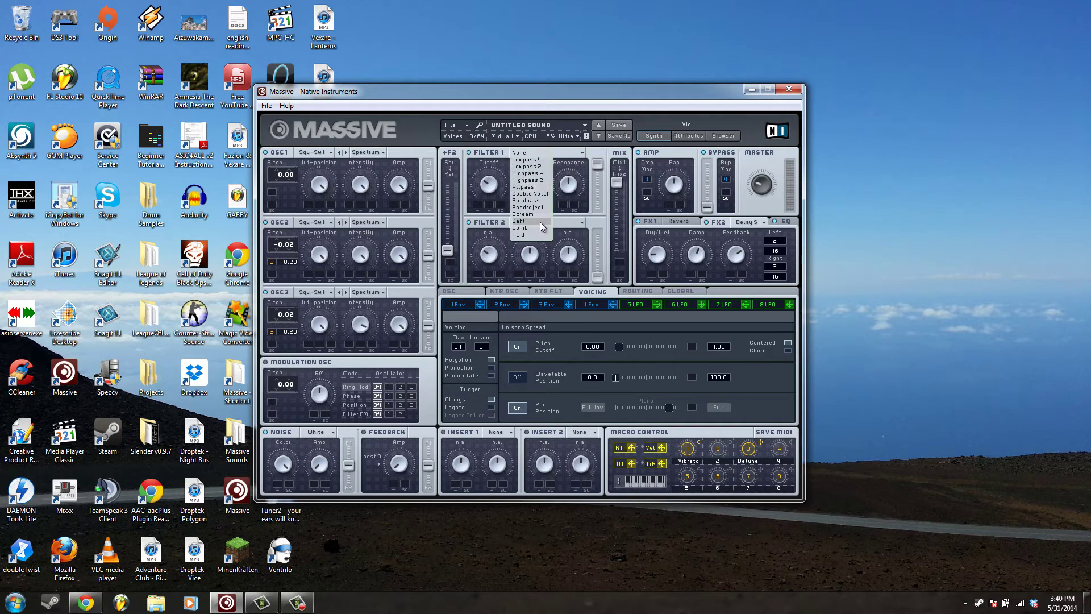
left_click(541, 223)
left_click(552, 155)
left_click(532, 223)
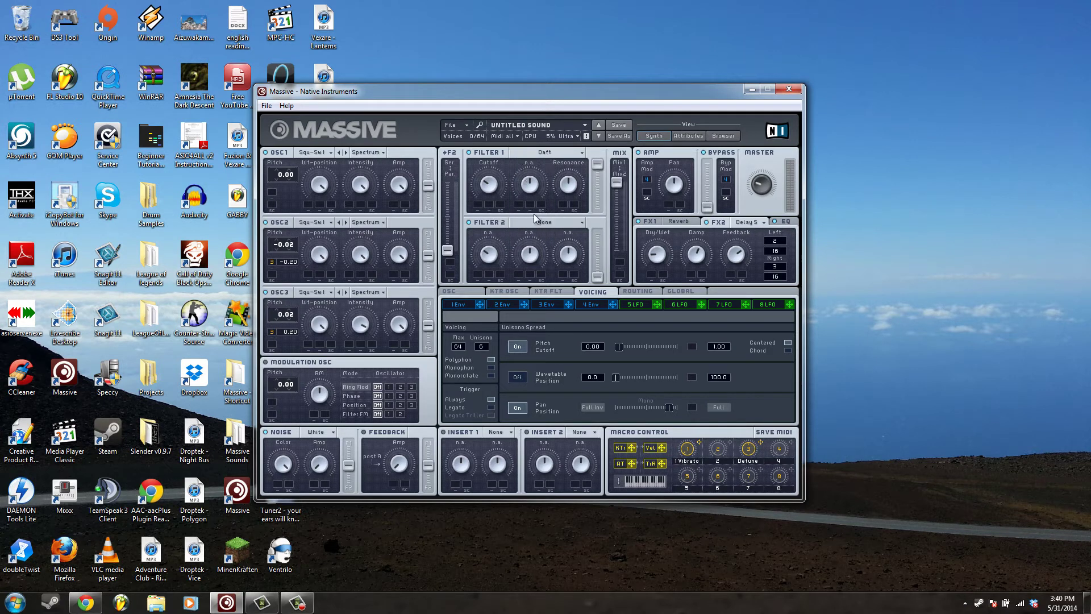
left_click(560, 153)
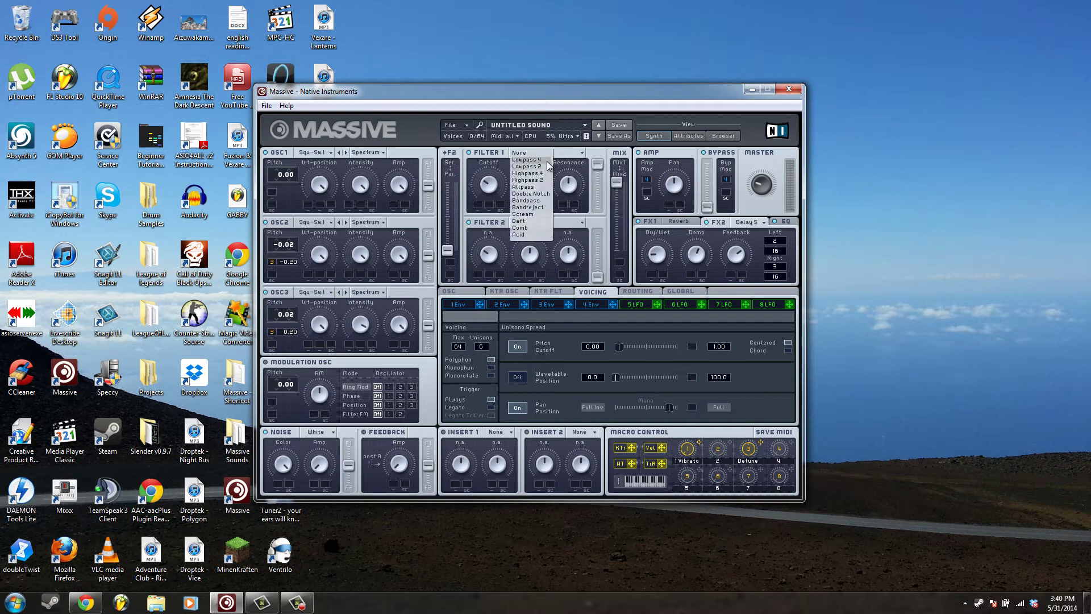
key("Down")
key("Down")
key("Down")
key("Down")
key("Down")
key("Down")
key("Down")
key("Escape")
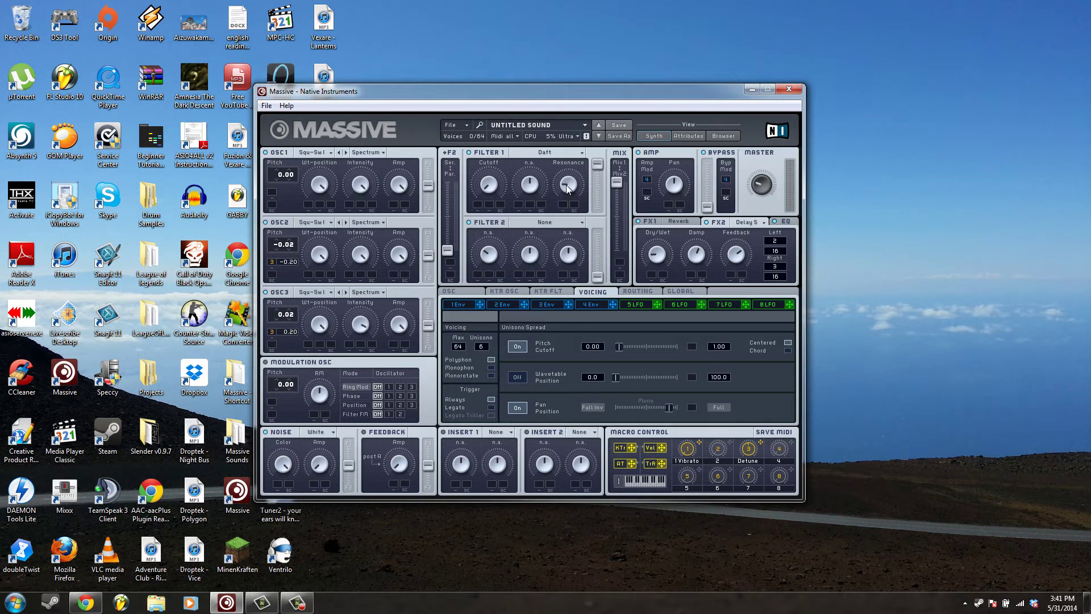
- Modulate Filter 1's cutoff with envelope 1, shaped with a shorter attack, lower levels and a longer release
left_click(468, 305)
left_click_drag(480, 304, 479, 111)
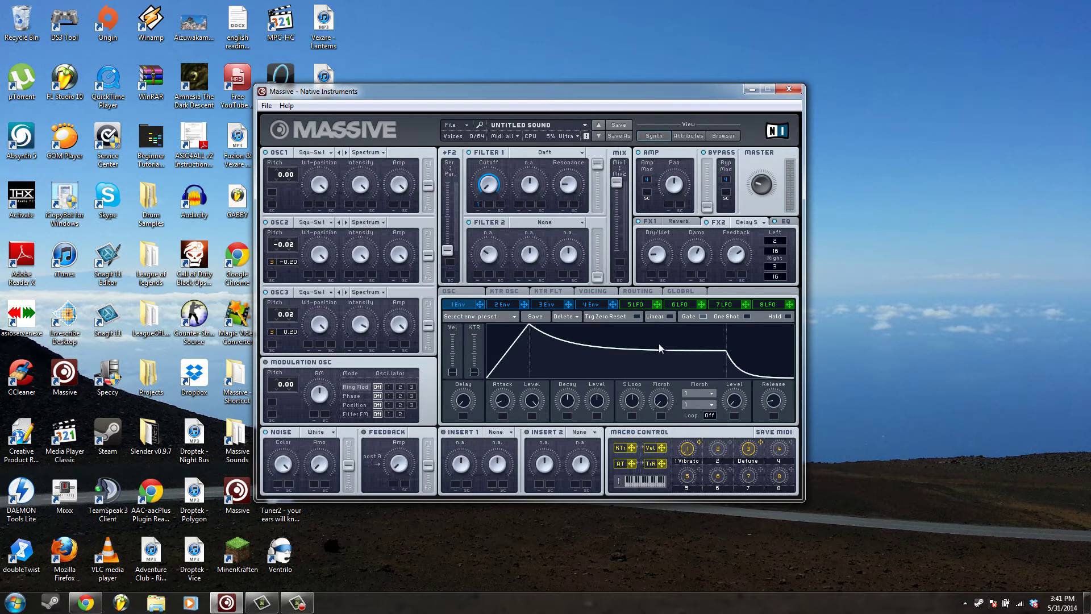
left_click_drag(505, 399, 506, 402)
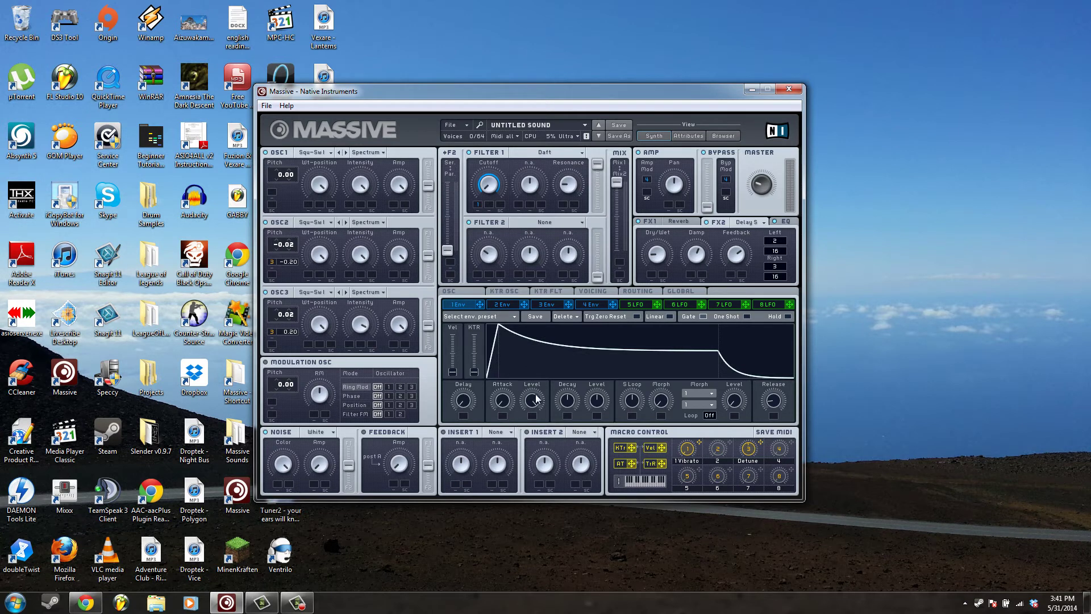
left_click_drag(535, 396, 581, 470)
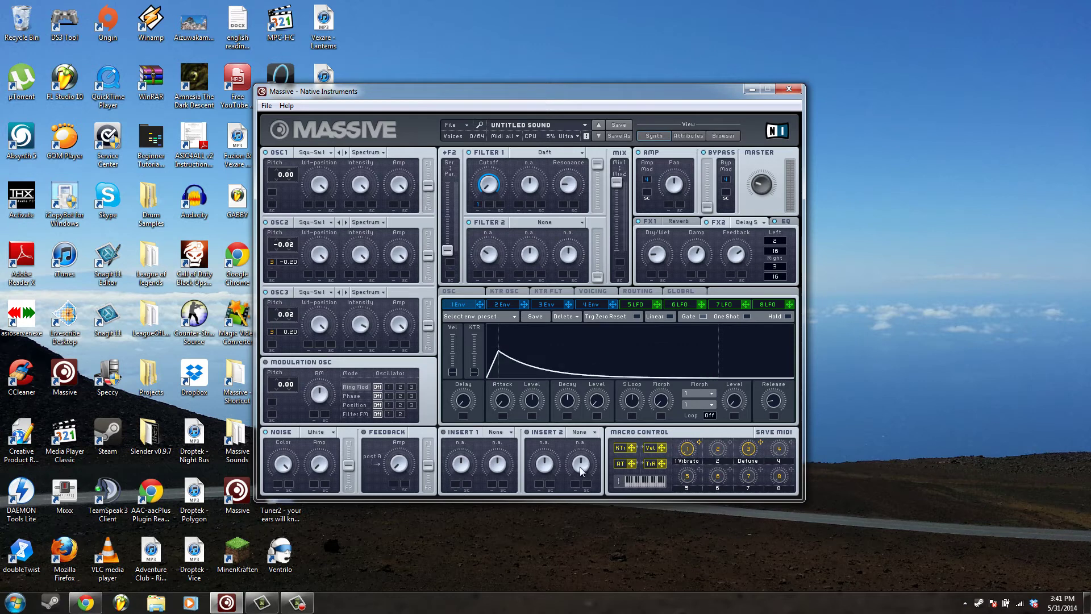
left_click_drag(772, 377, 779, 342)
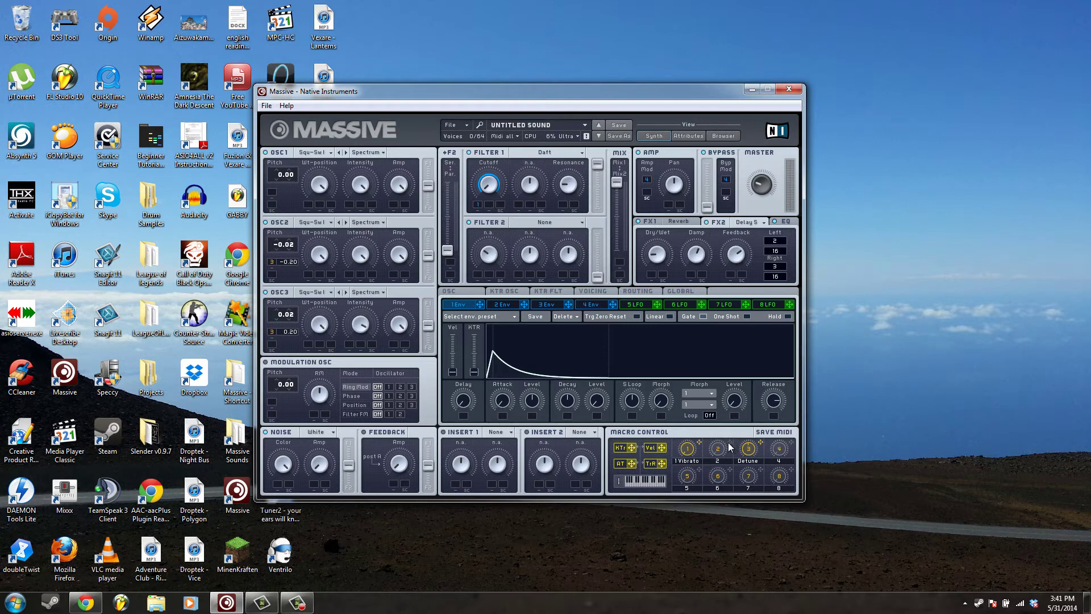
- Assign macro control 2, named Cutoff, to envelope 1's attack and decay levels and Filter 1's resonance
left_click_drag(730, 447, 552, 390)
left_click_drag(597, 420, 615, 387)
left_click_drag(730, 443, 563, 205)
- Set the noise type to Bright and modulate the noise amp with envelope 1
left_click(318, 432)
left_click(328, 447)
left_click_drag(313, 486, 317, 459)
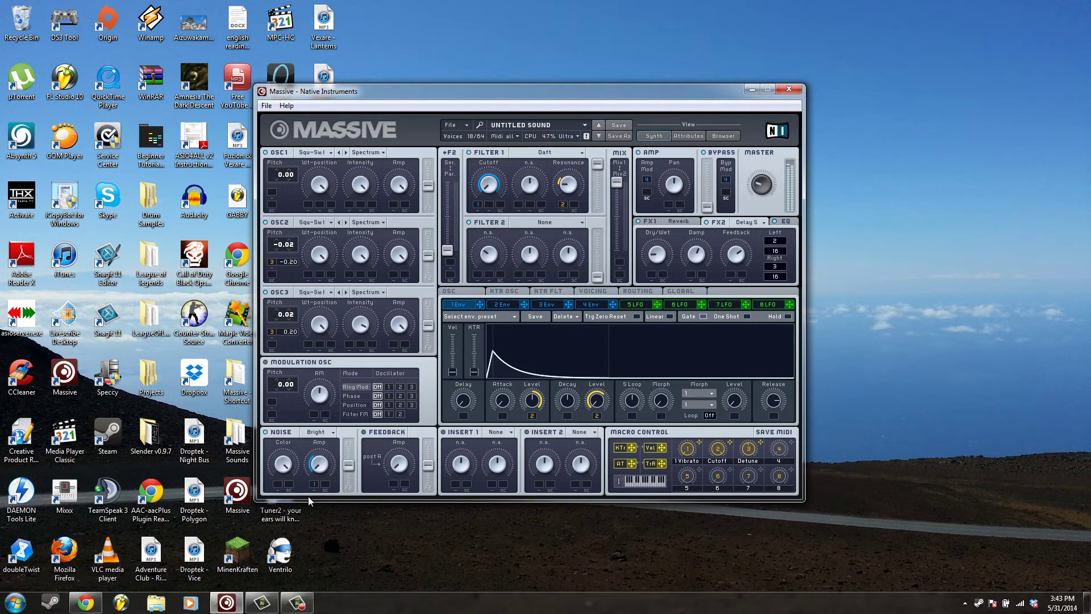
left_click_drag(315, 479, 313, 483)
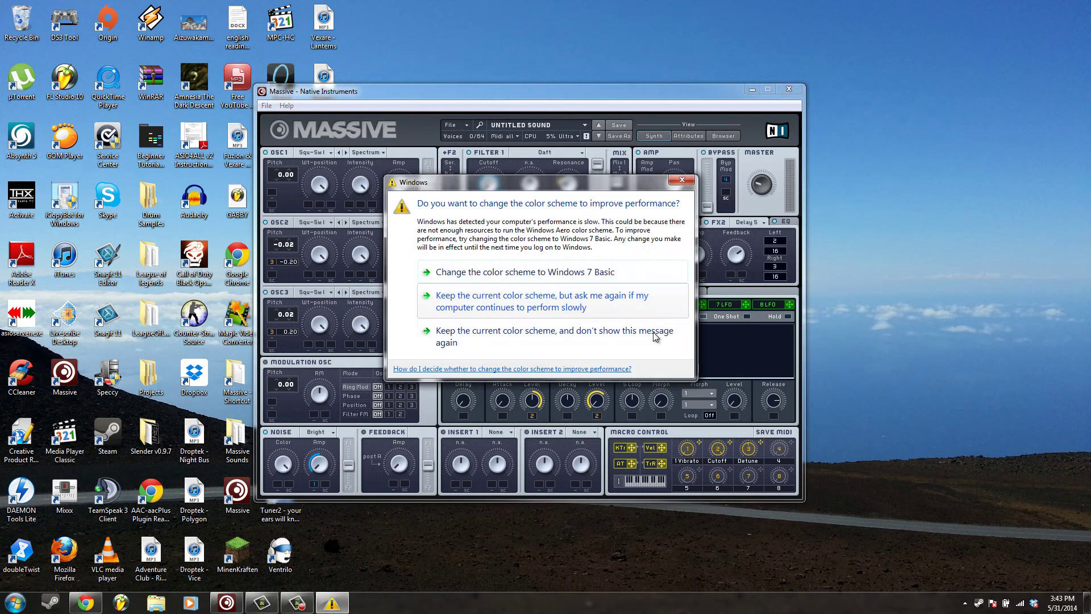
left_click(685, 181)
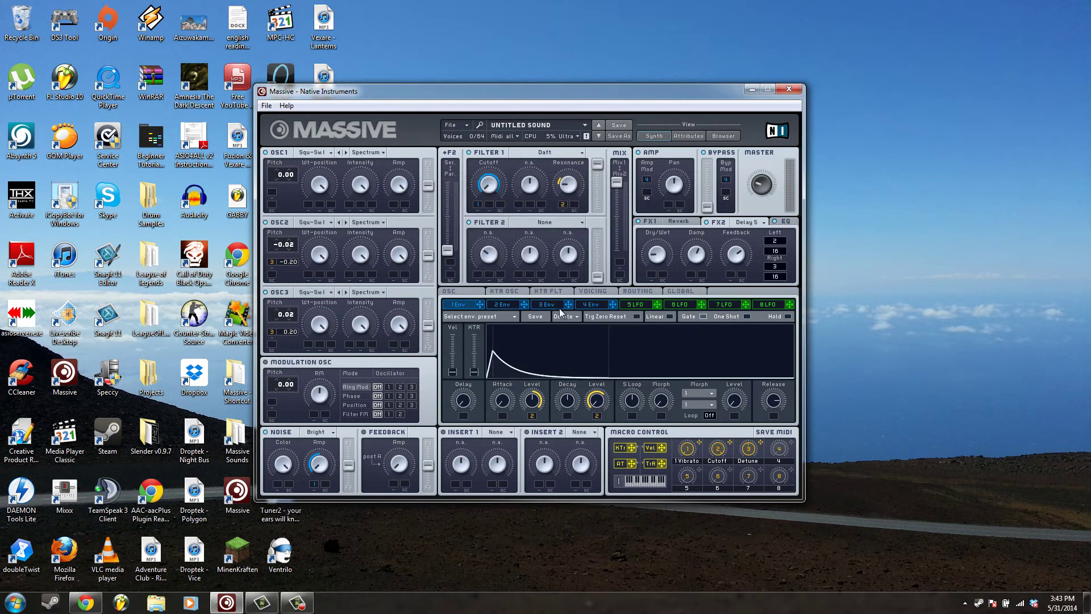
- Adjust envelope 4's release, trying a longer tail before settling on a short one
left_click(598, 303)
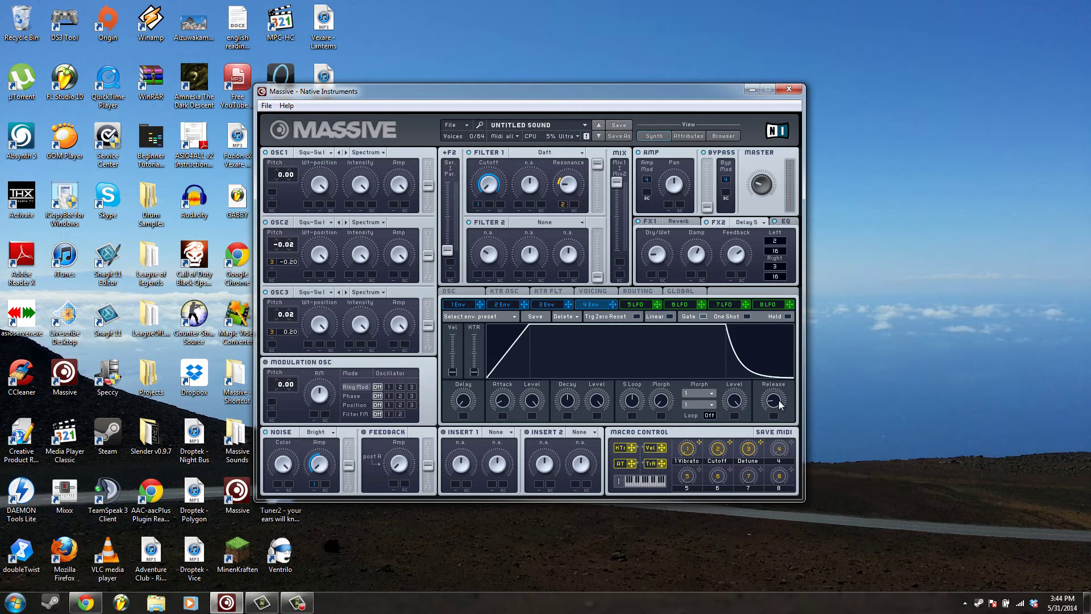
left_click_drag(779, 404, 779, 378)
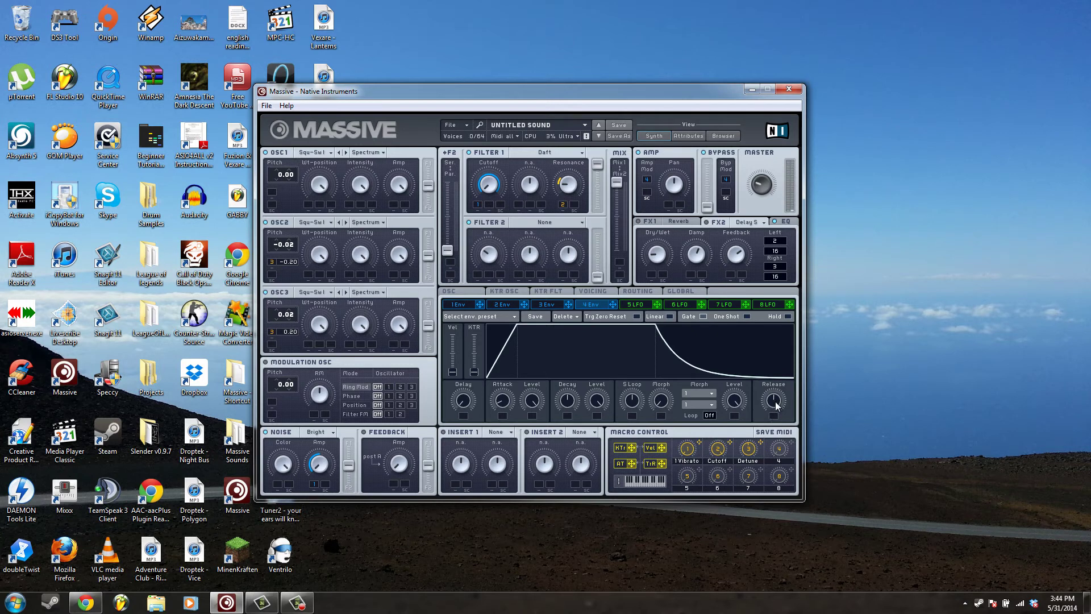
scroll(777, 405, "up", 3)
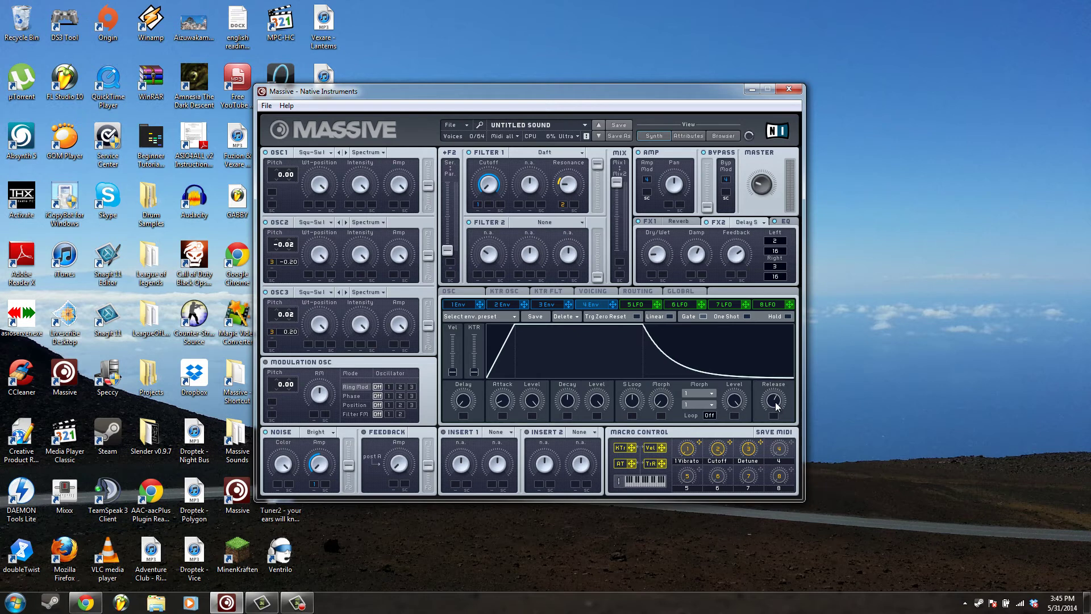
left_click_drag(776, 405, 784, 443)
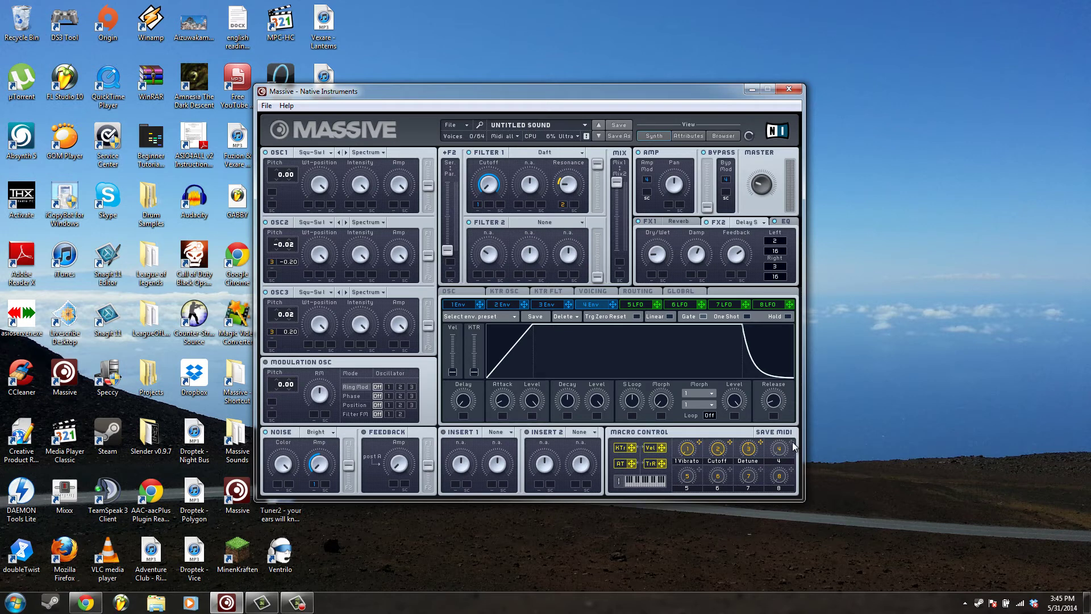
- Assign macro control 4 to envelope 4's release and name the macro Release
left_click_drag(793, 442, 774, 415)
double_click(780, 461)
type("Release")
- Assign macro control 2 to the Dry/Wet amounts of the FX1 reverb and the FX2 synced delay
left_click(690, 224)
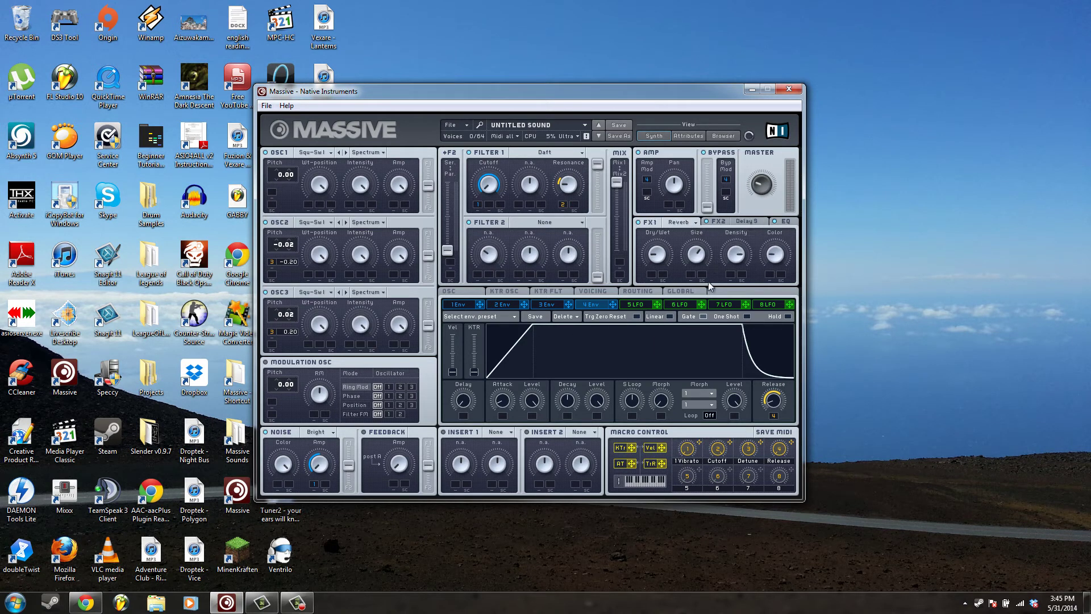
left_click_drag(731, 443, 653, 277)
left_click(746, 219)
left_click_drag(729, 445, 651, 275)
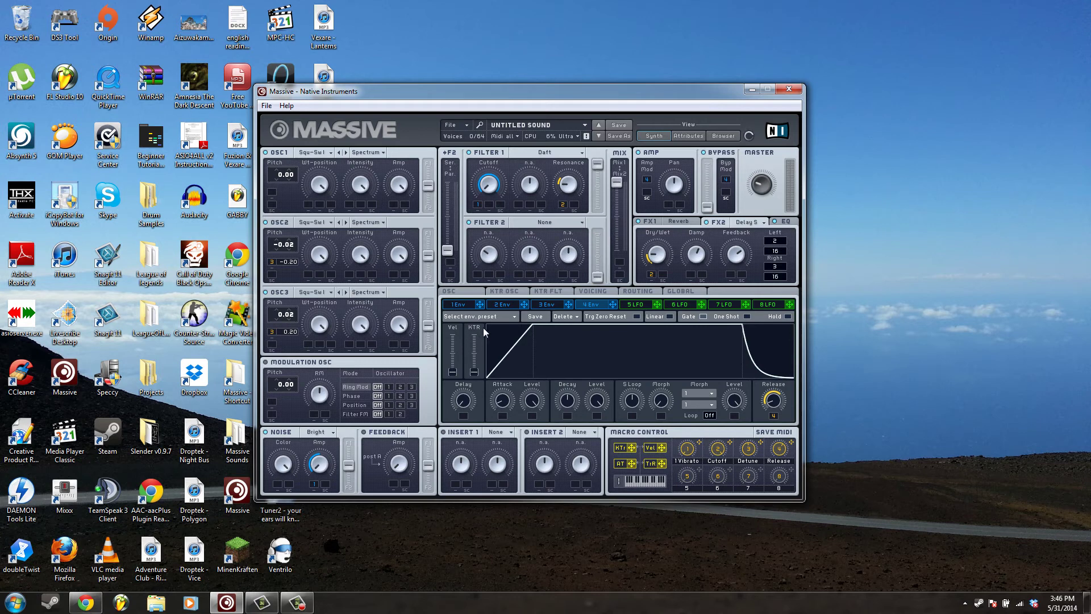
- Shorten envelope 1's release and check it against envelope 4's shape
left_click(462, 305)
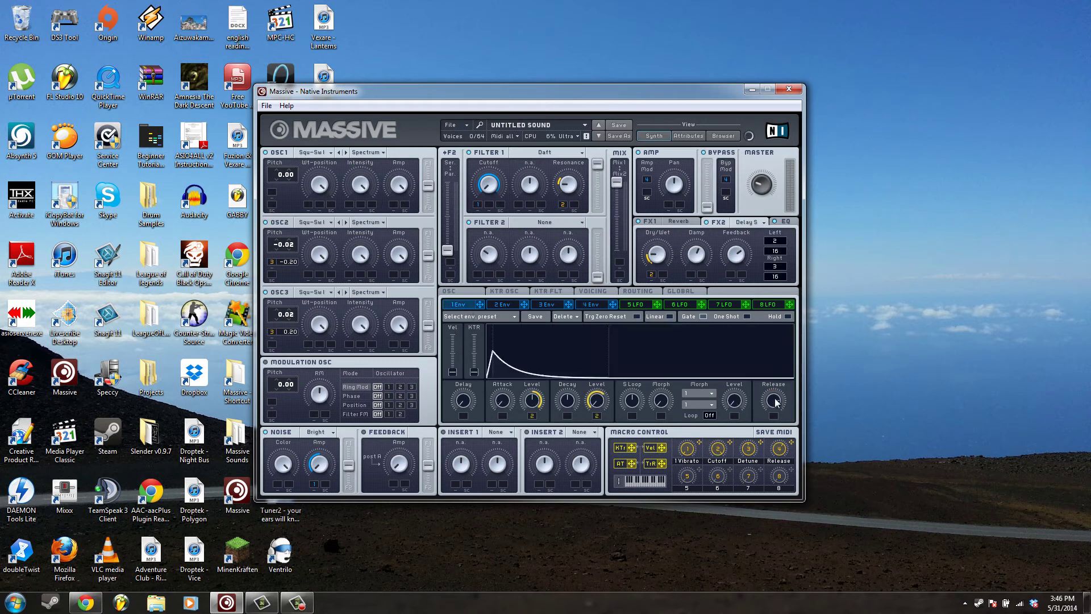
left_click_drag(776, 401, 778, 422)
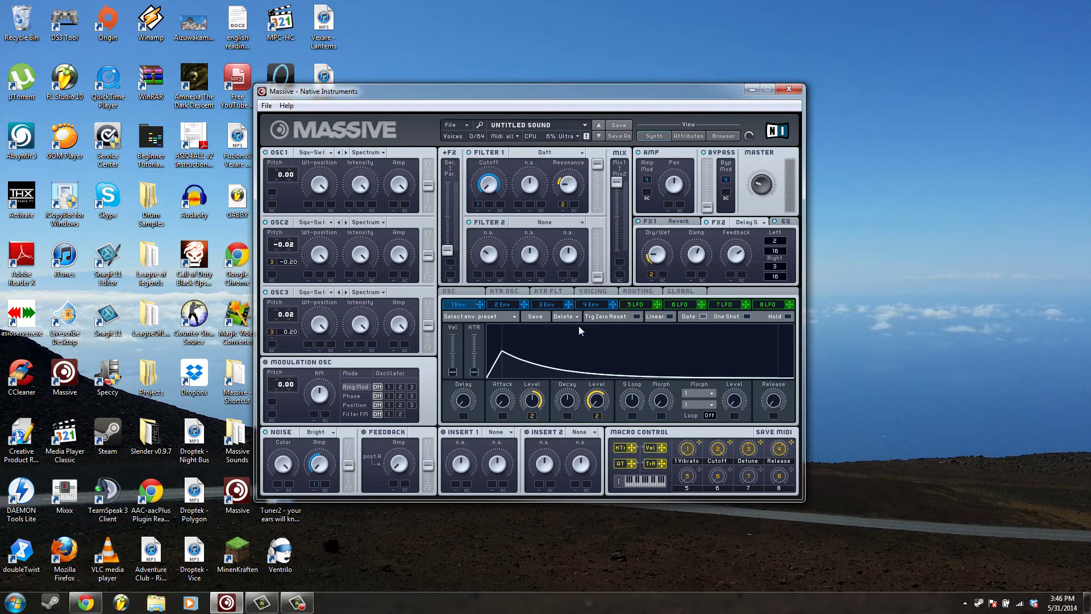
left_click(596, 305)
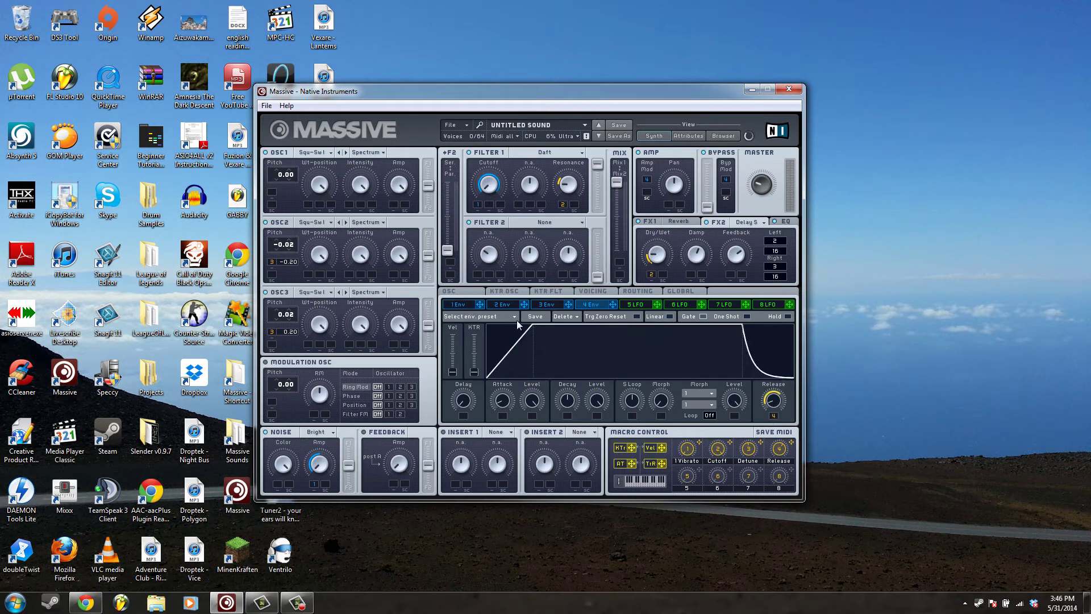
left_click(469, 305)
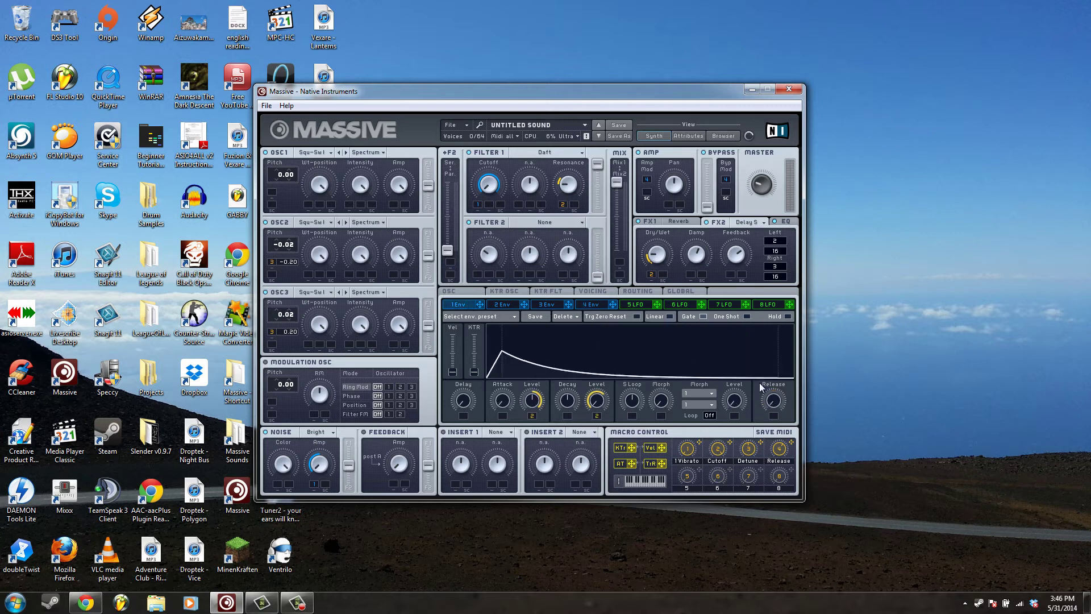
- Compare the release settings and curves of envelope 4 and envelope 1
left_click(592, 304)
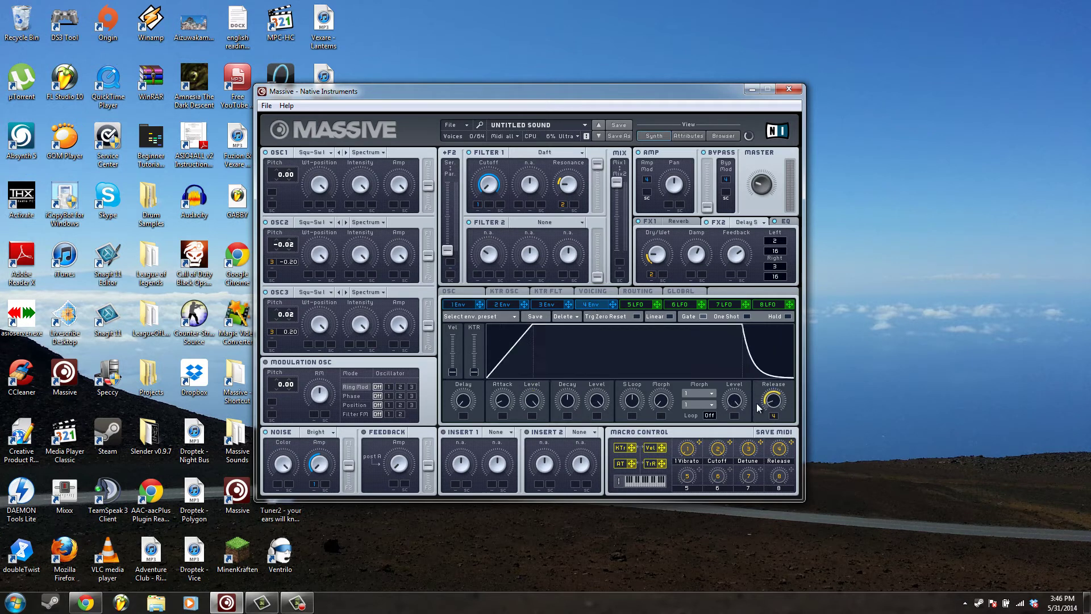
left_click(474, 306)
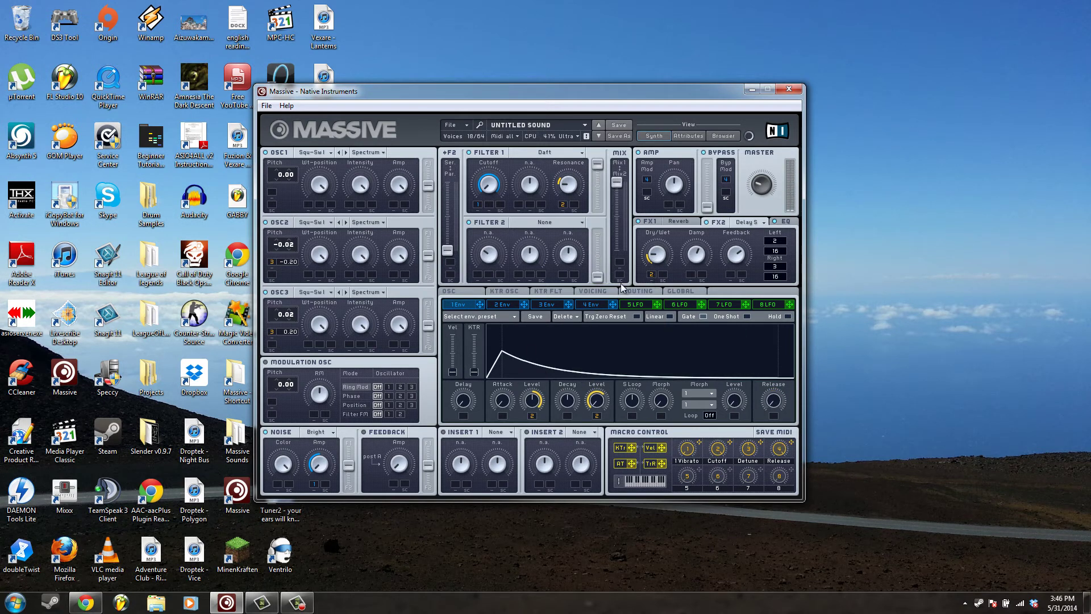
left_click(590, 305)
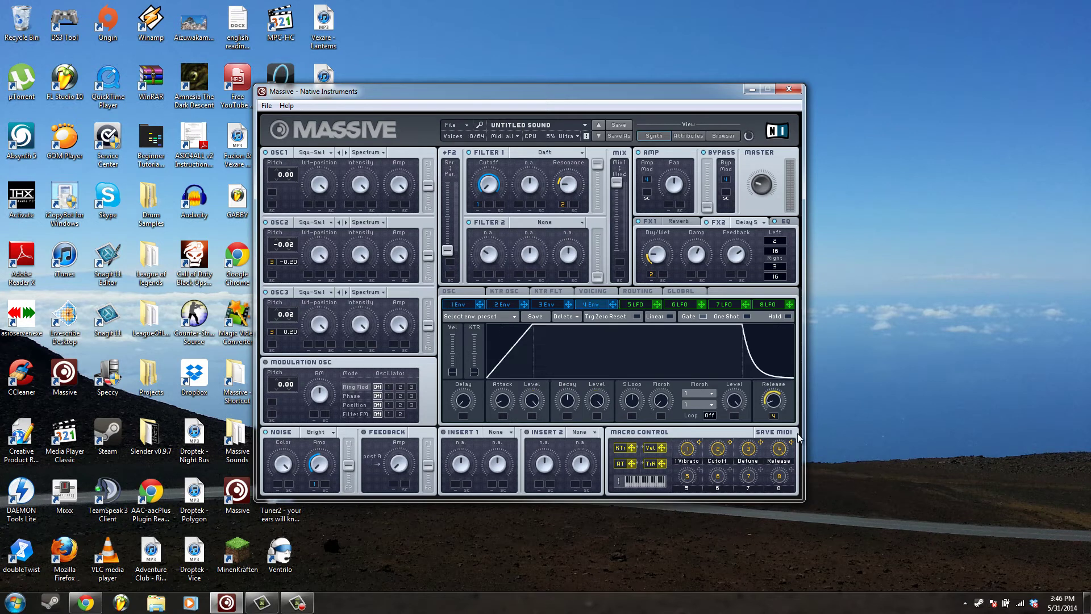
left_click(462, 307)
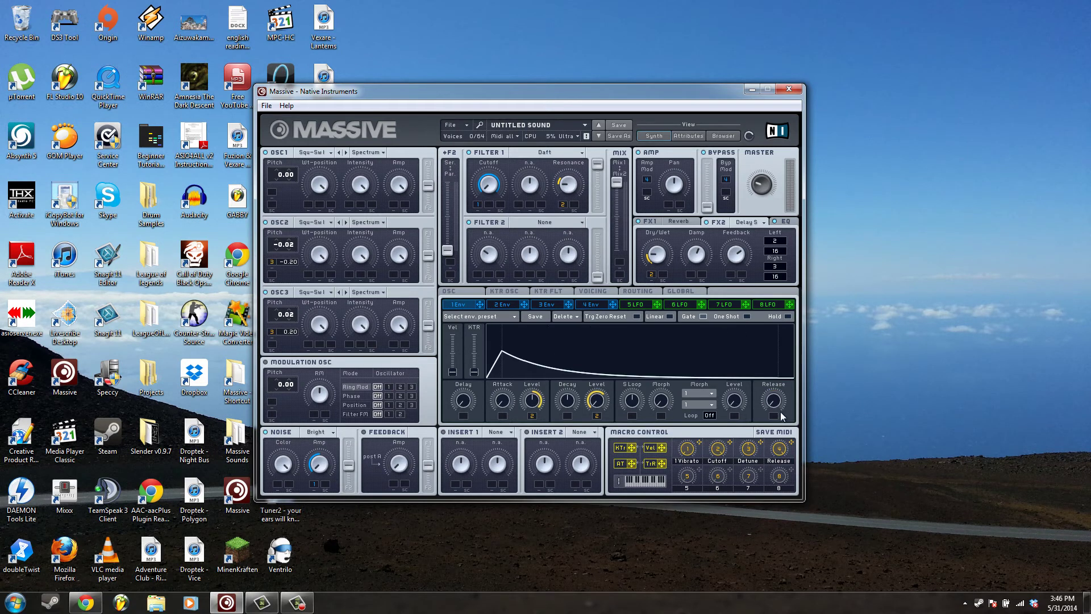
left_click(599, 303)
left_click(469, 302)
left_click(592, 304)
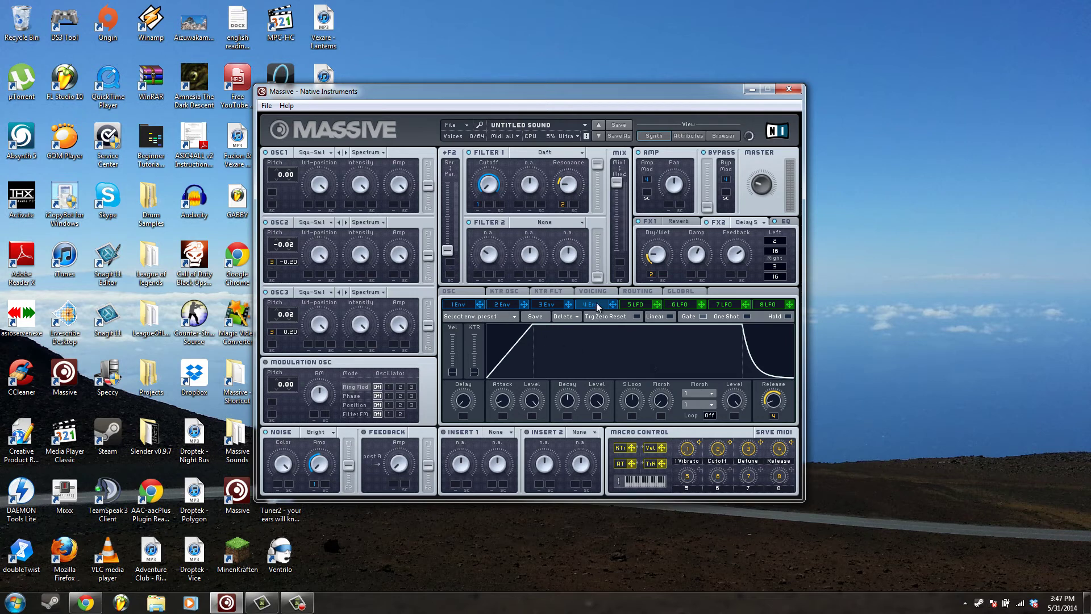
- Assign macro control 4 to envelope 1's release and compare it with envelope 4
left_click(461, 307)
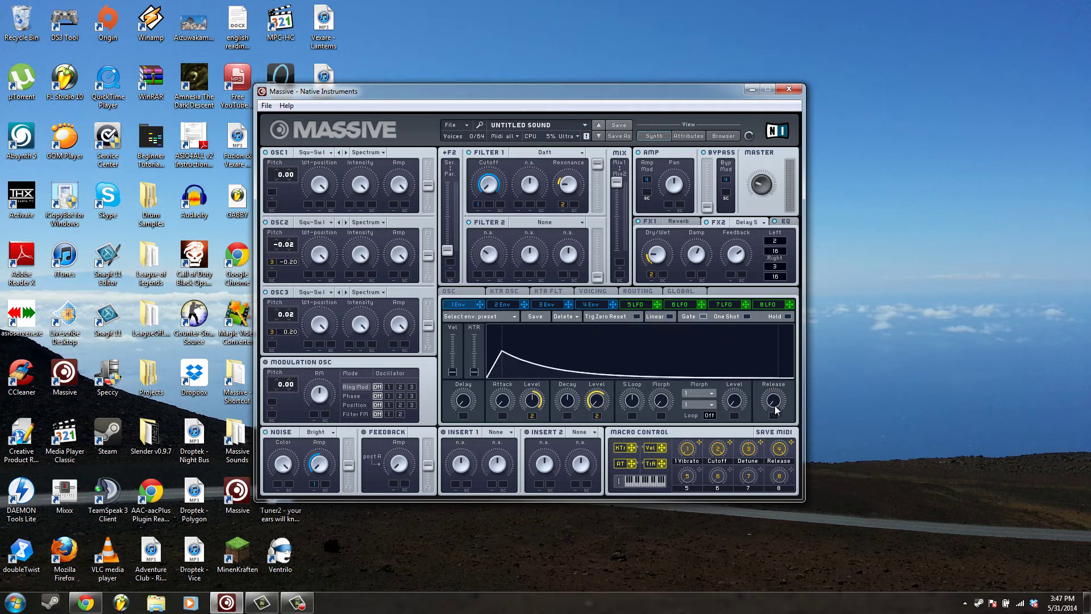
left_click_drag(774, 405, 777, 455)
left_click_drag(780, 409, 774, 416)
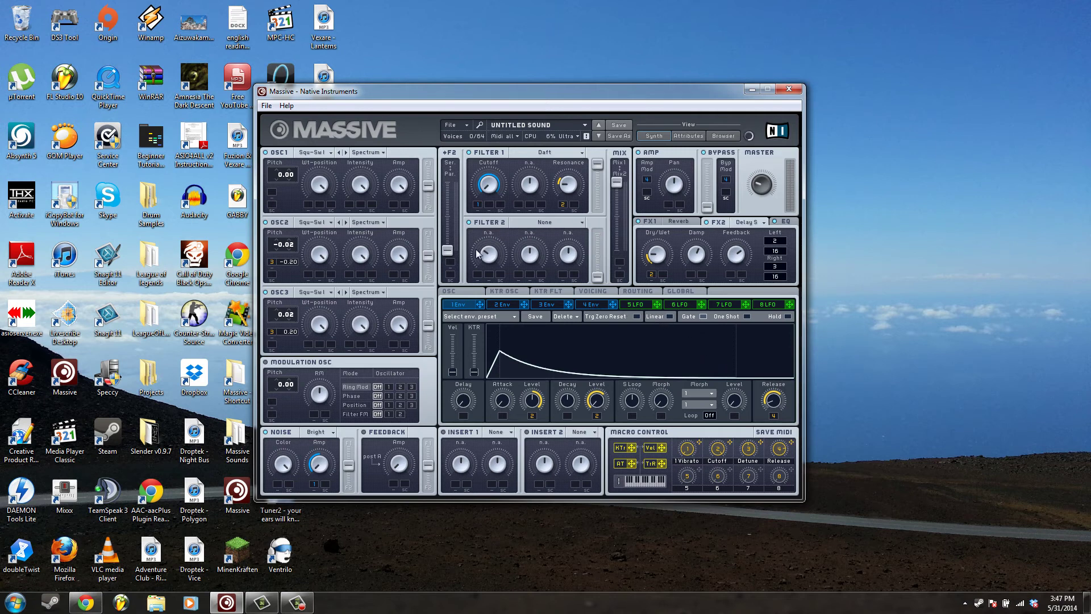
left_click(588, 307)
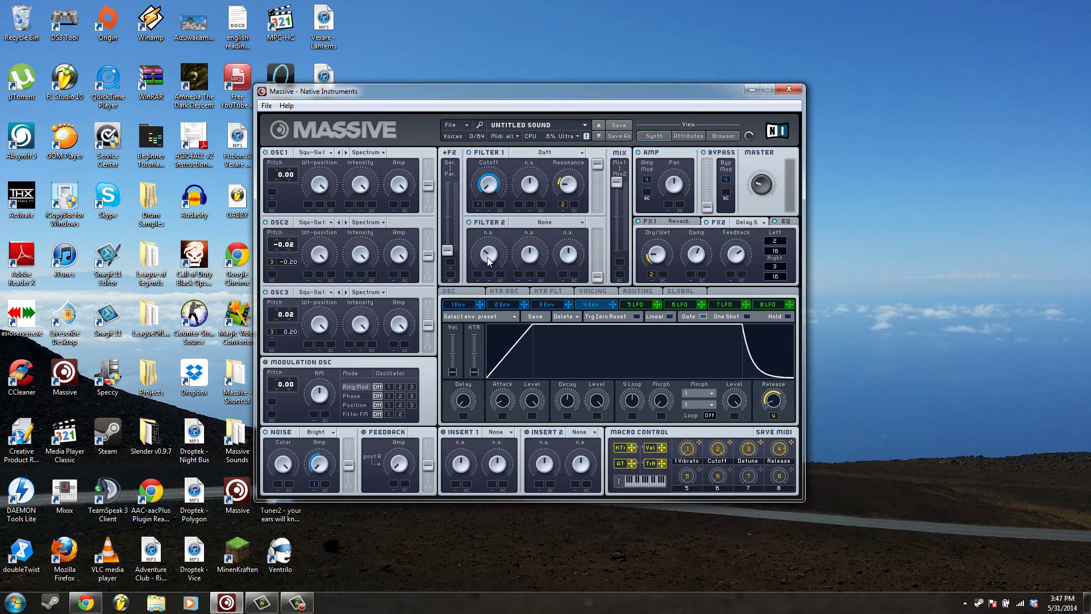
left_click(466, 306)
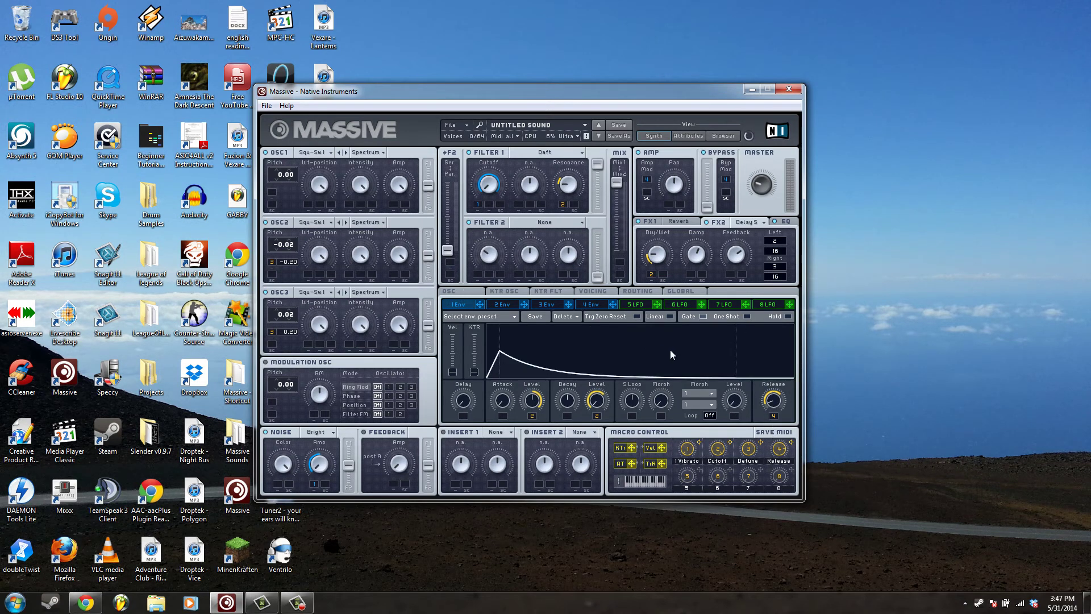
- Remove macro control 4 from envelope 1's release and lengthen the release
right_click(774, 415)
left_click(778, 426)
left_click_drag(771, 402, 768, 420)
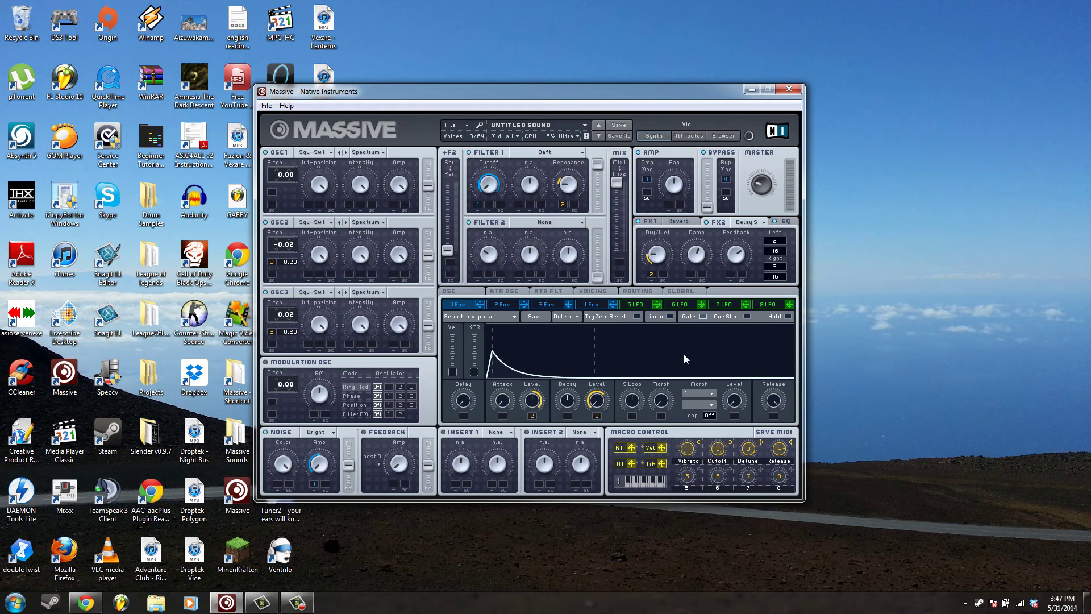
- Check envelope 4's release again and slightly shorten envelope 1's release
left_click(594, 304)
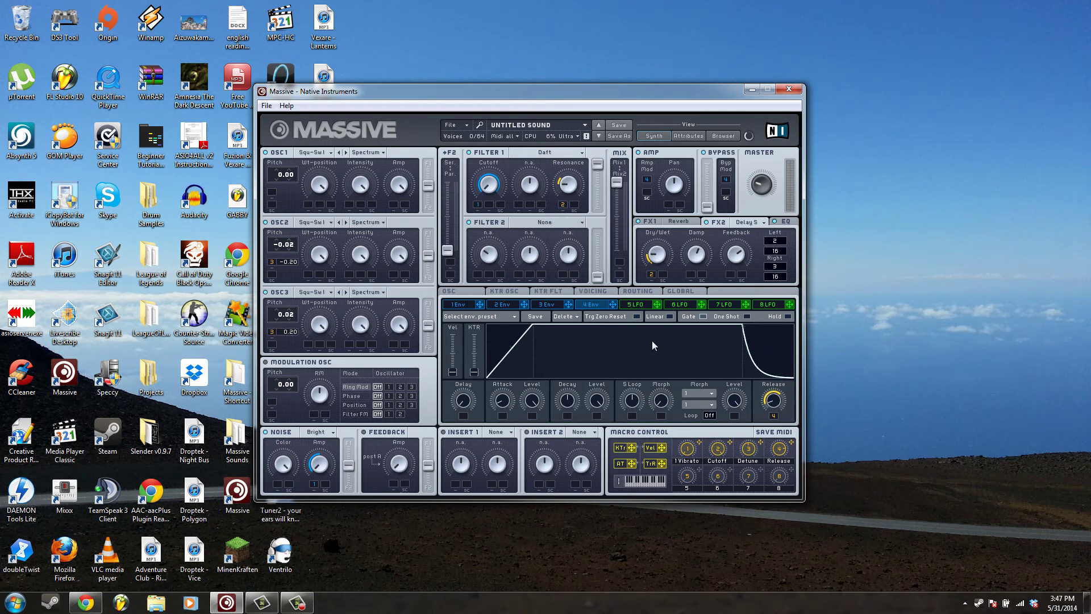
left_click(462, 305)
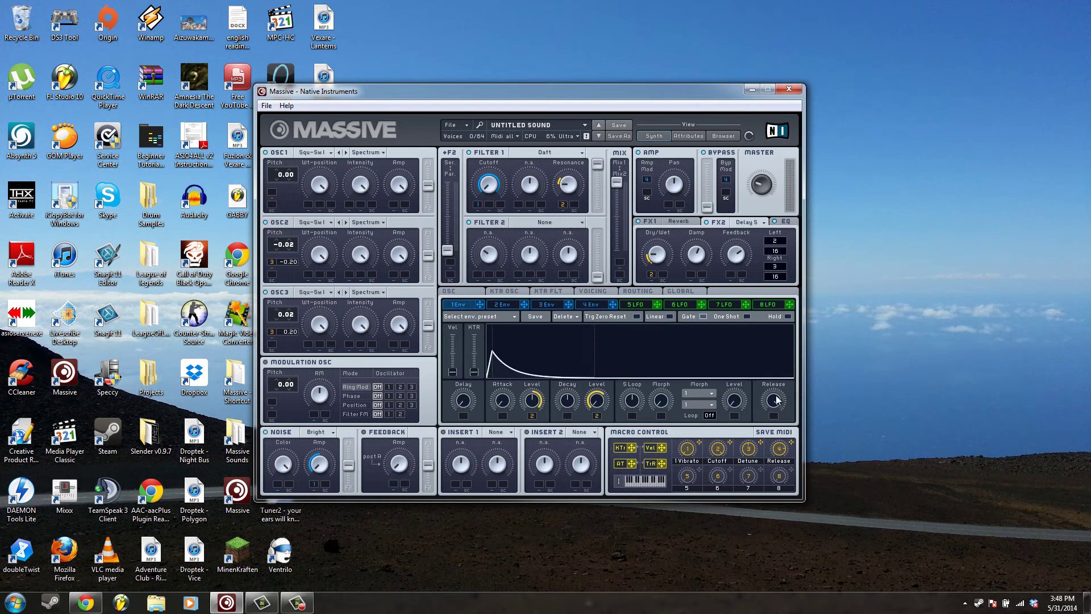
left_click(600, 304)
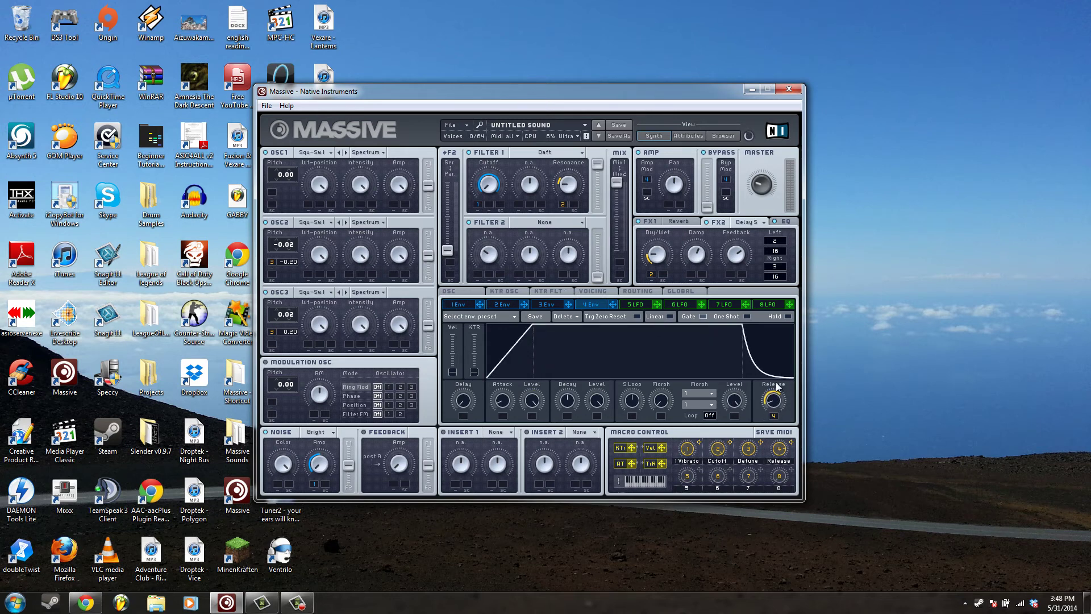
left_click(471, 304)
left_click_drag(775, 417, 776, 408)
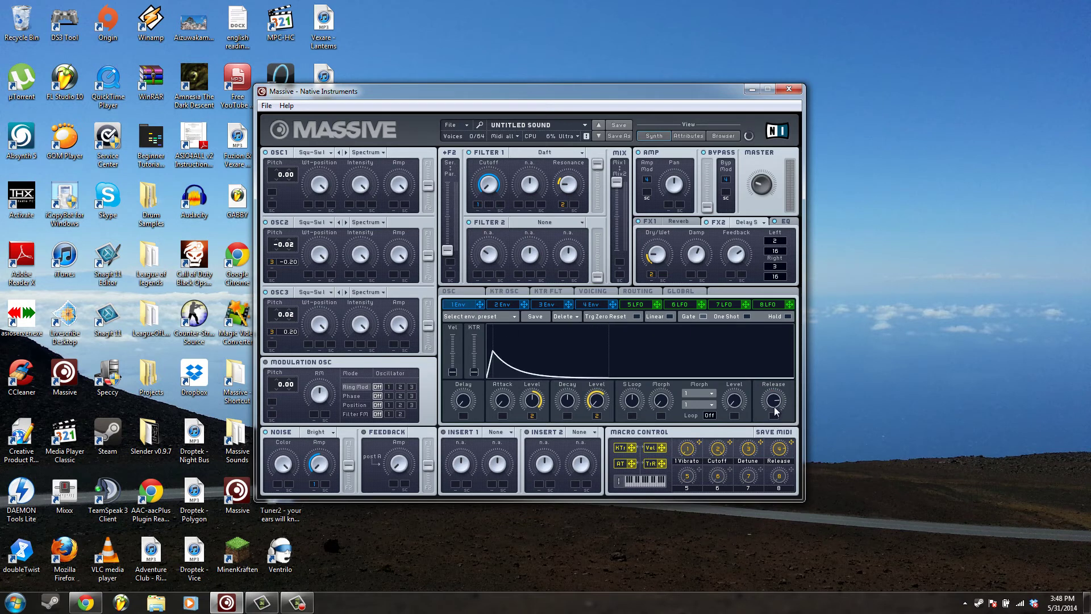
- Try to modulate envelope 1's release with envelope 4, checking both envelopes
left_click_drag(613, 305, 772, 394)
left_click(590, 304)
left_click(457, 305)
left_click(598, 305)
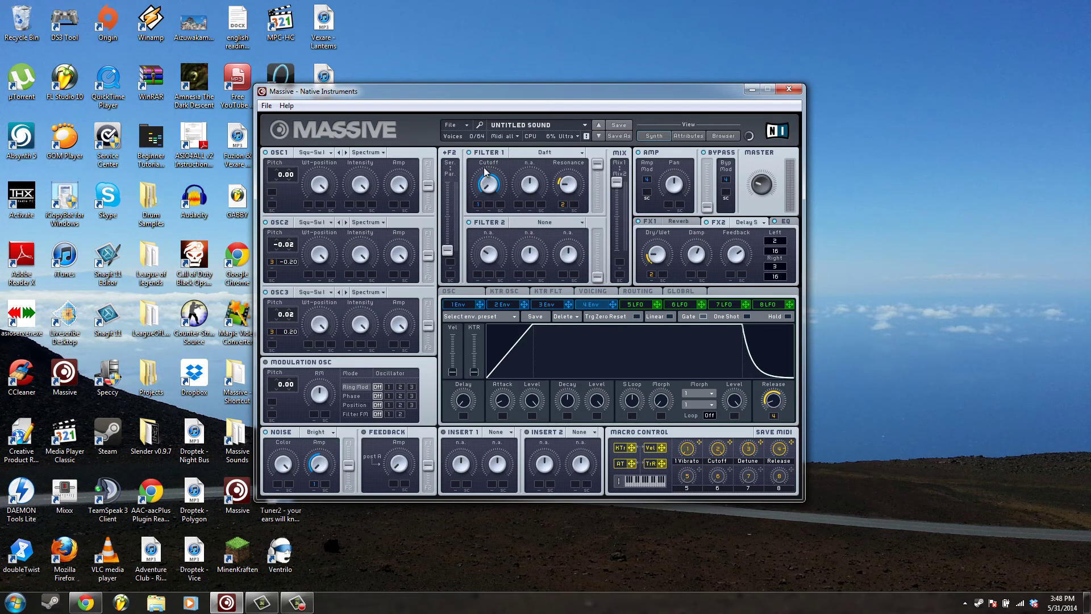
- Load the Sample & Hold effect into Insert 1
left_click_drag(537, 94, 542, 88)
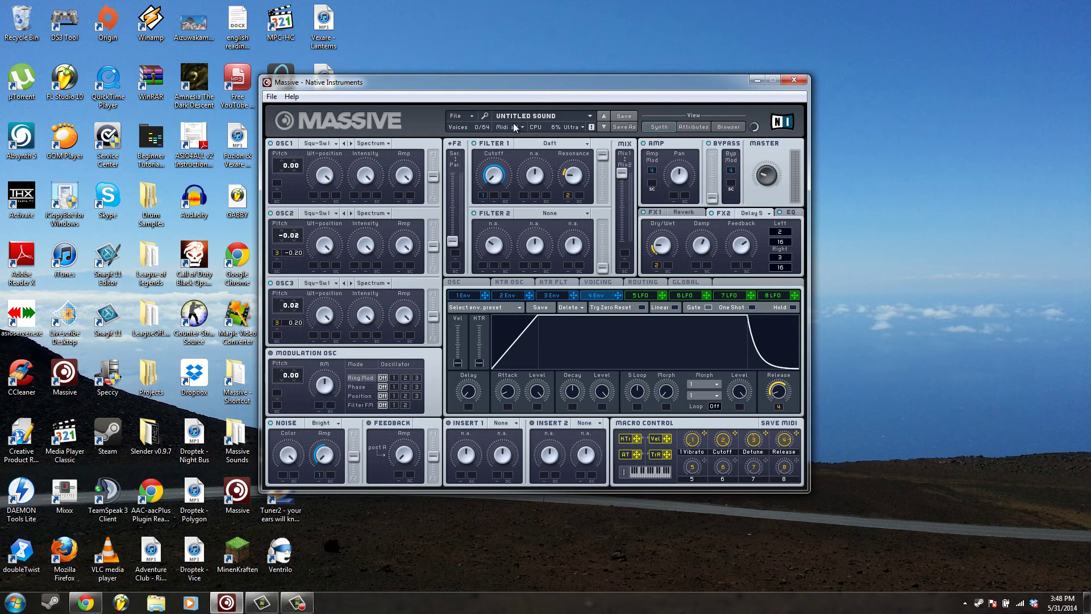
left_click(475, 143)
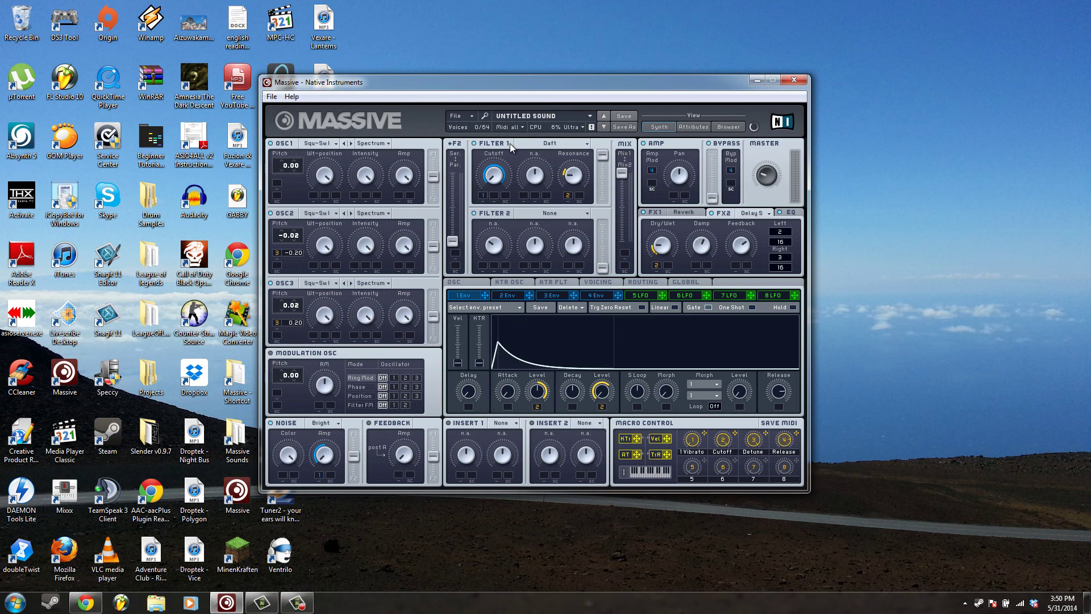
left_click(505, 422)
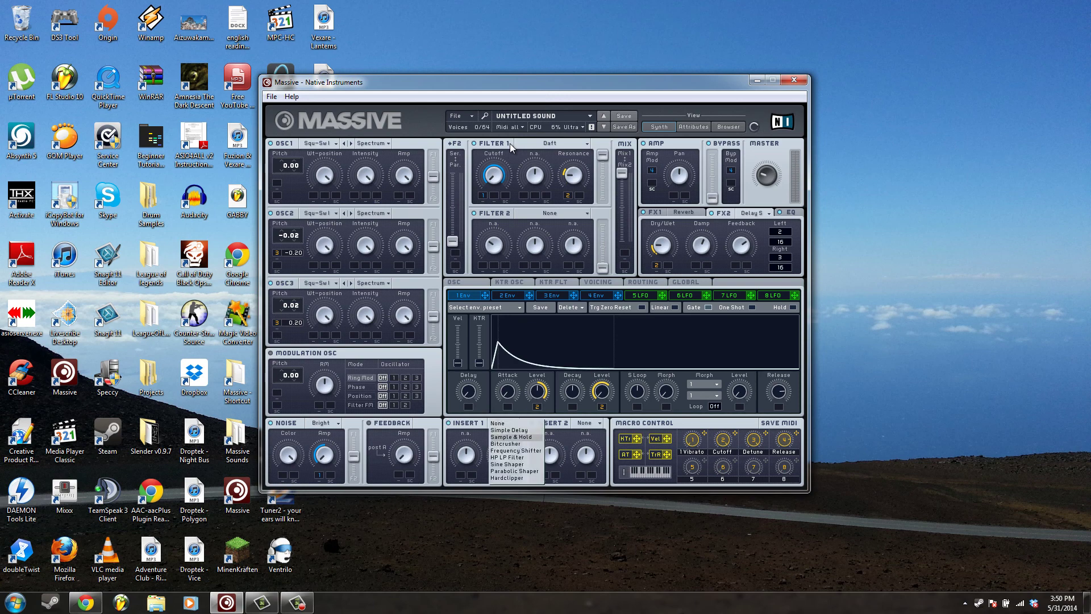
left_click(511, 436)
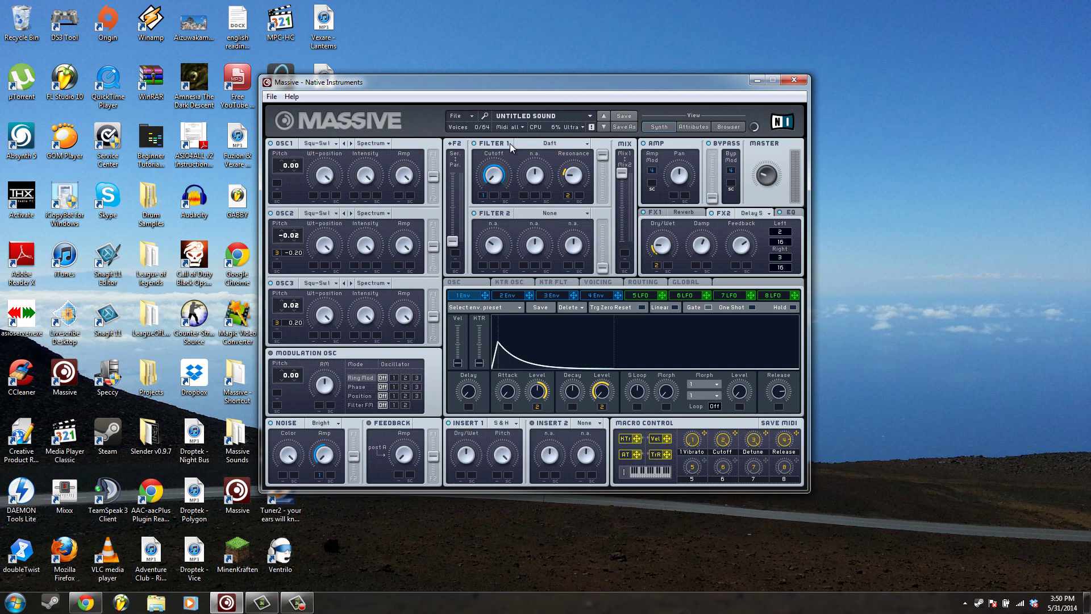